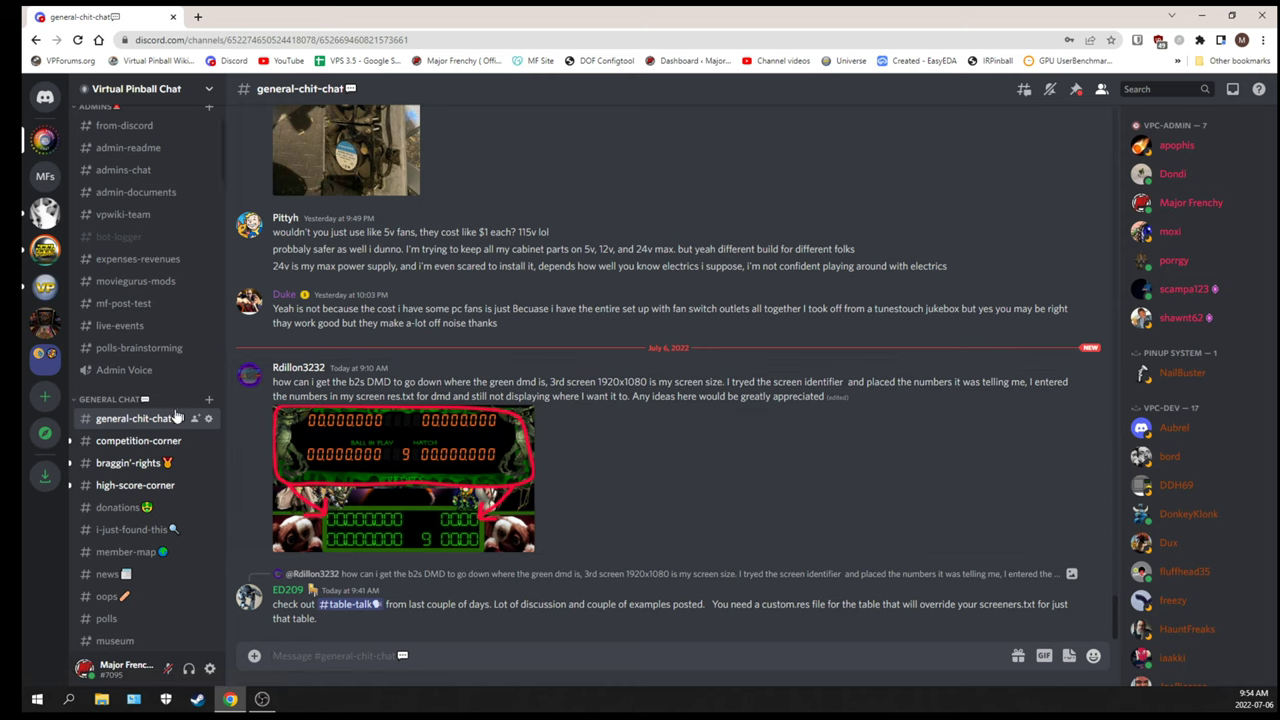
Open the popper-baller-installer channel in the PinUP System section of the Virtual Pinball Chat server
scroll(137, 413, "down", 3)
scroll(137, 413, "down", 10)
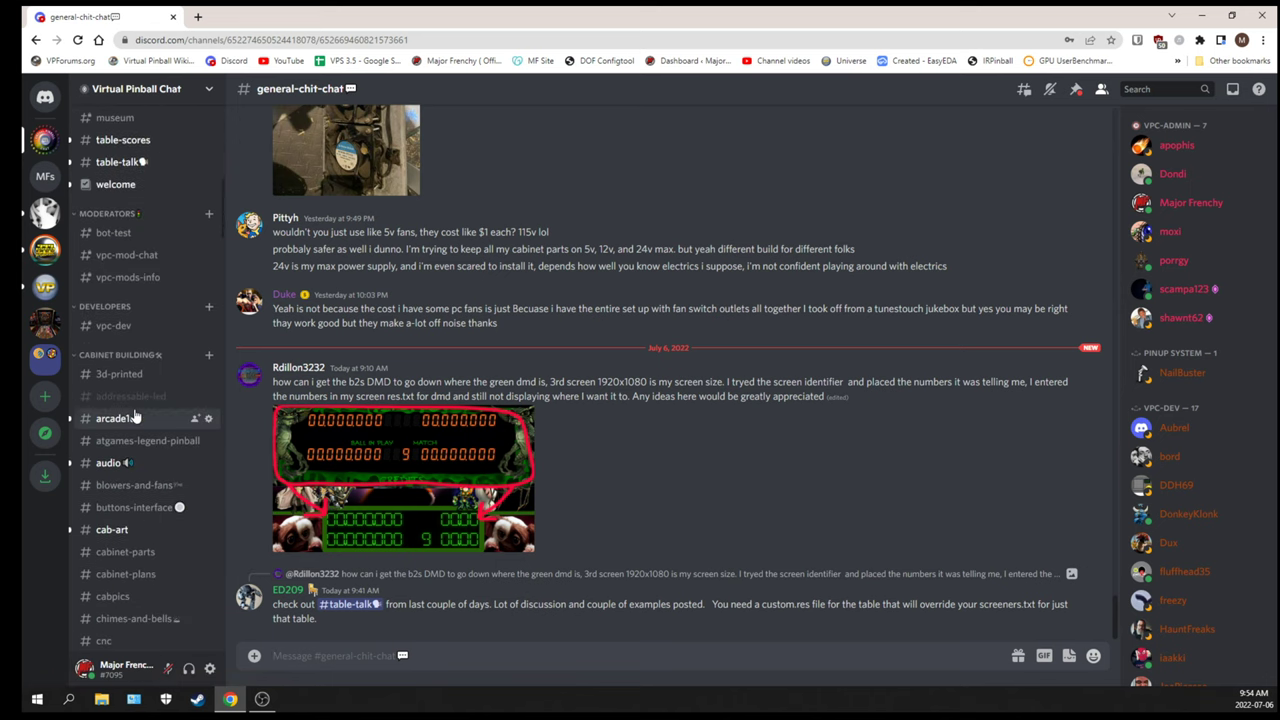
scroll(137, 413, "down", 10)
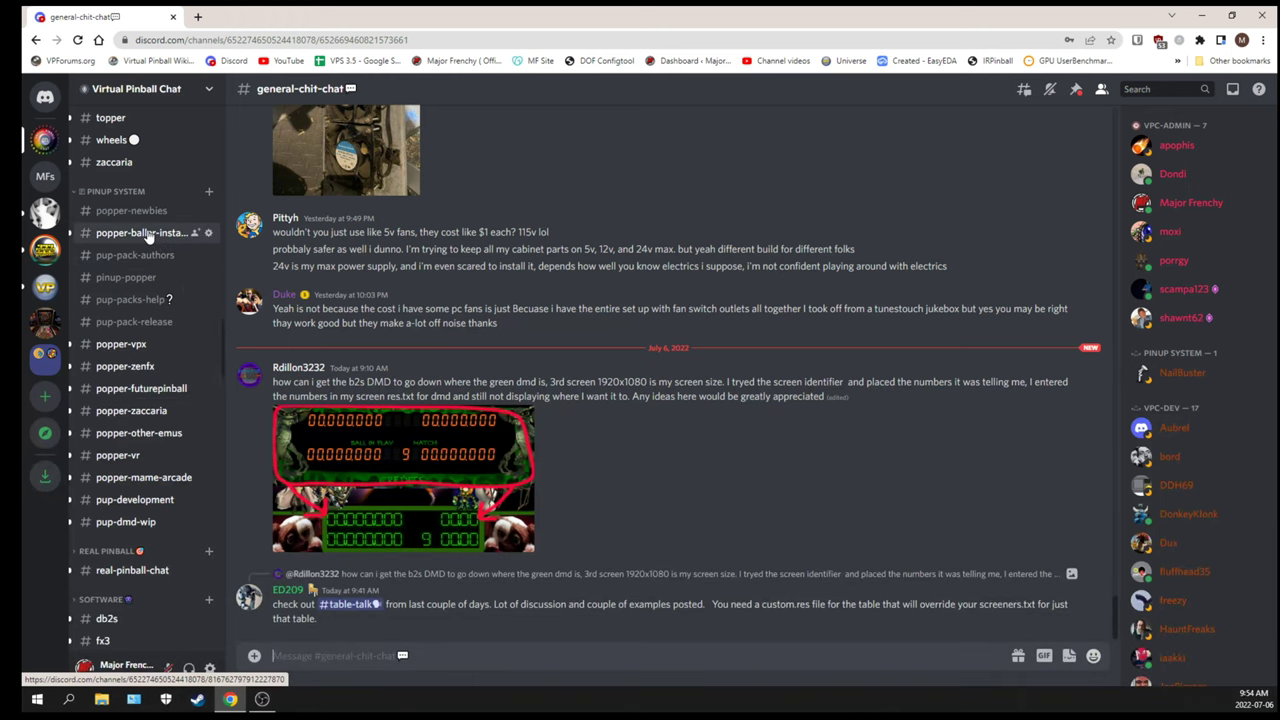
left_click(142, 236)
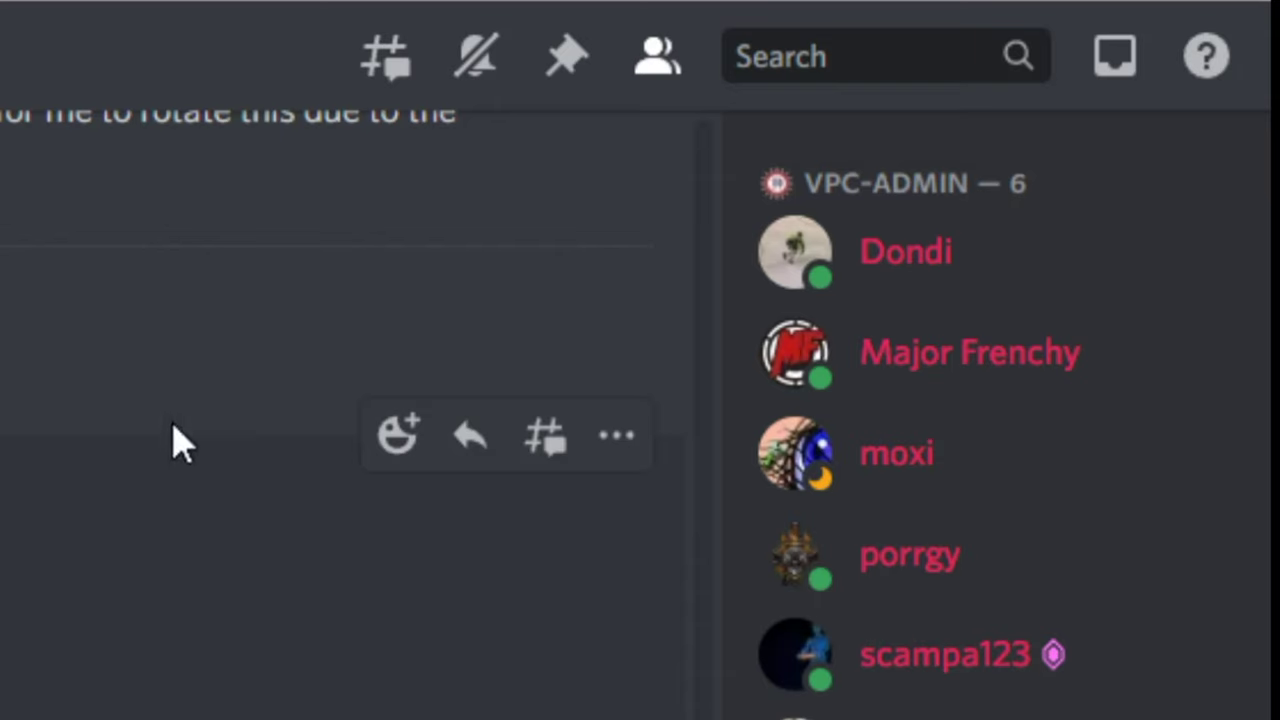
Download Baller Installer Ver 2022.4 through the channel's pinned MEGA link and save it as PinUP_Popper_Baller_Installer_2204.exe
left_click(566, 58)
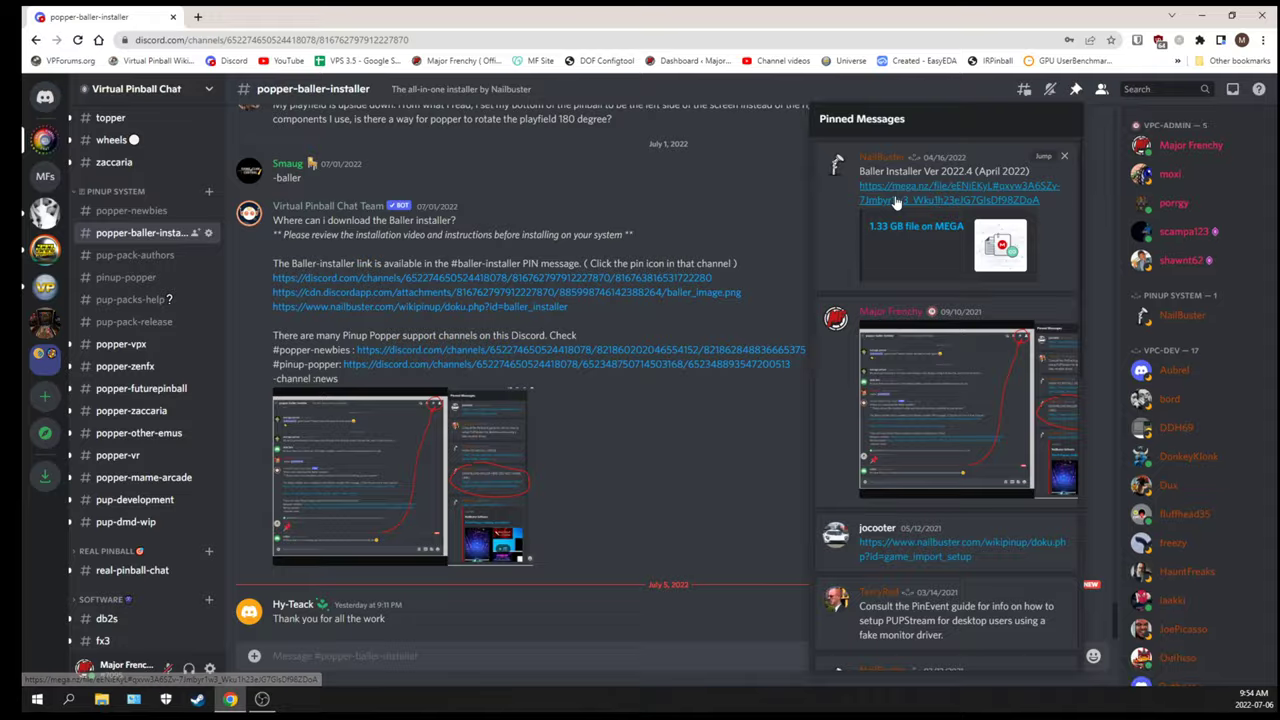
left_click(897, 200)
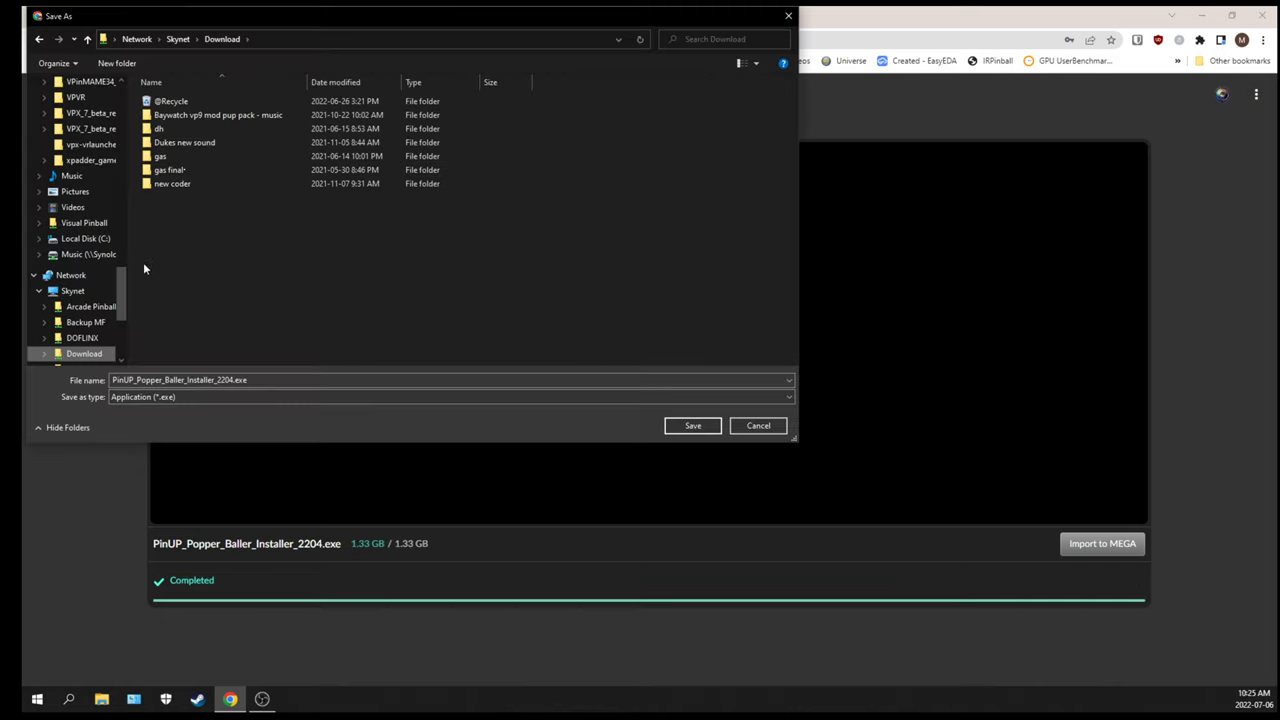
left_click(695, 426)
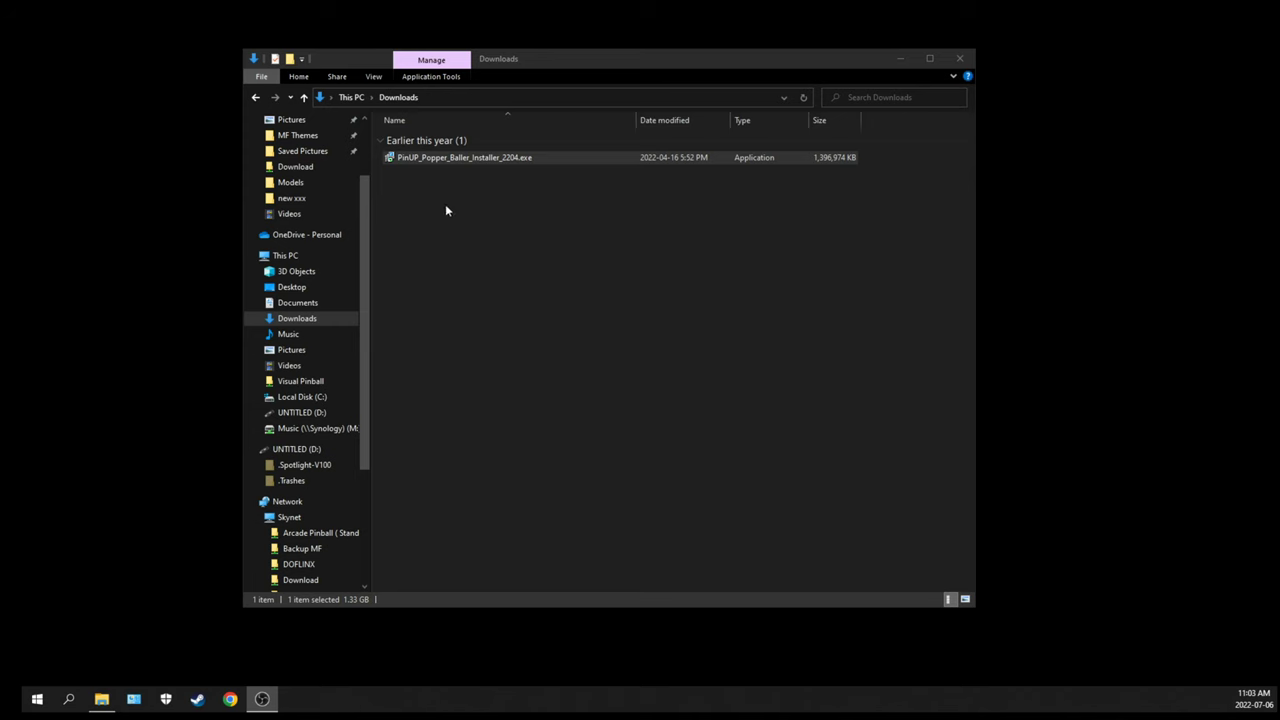
Launch PinUP_Popper_Baller_Installer_2204.exe from the Downloads folder and review the list of included software in the license agreement
left_click(435, 166)
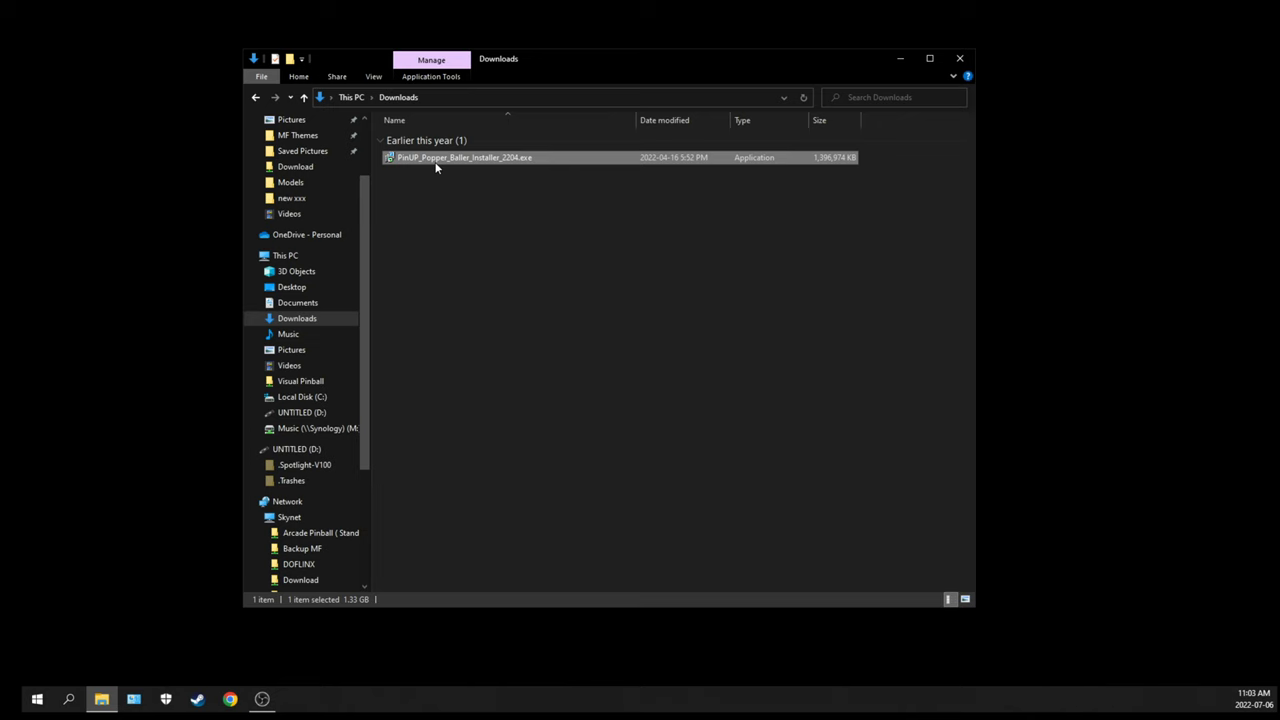
left_click_drag(512, 268, 394, 274)
left_click(484, 279)
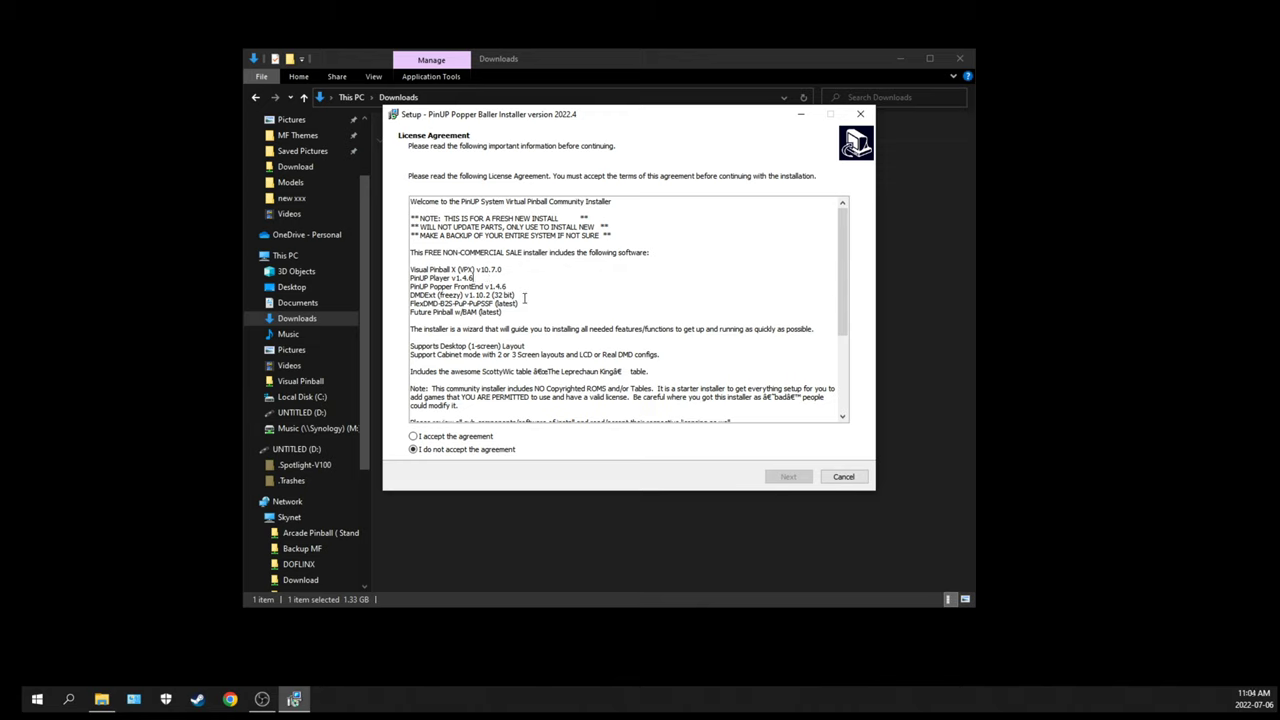
left_click_drag(520, 302, 386, 302)
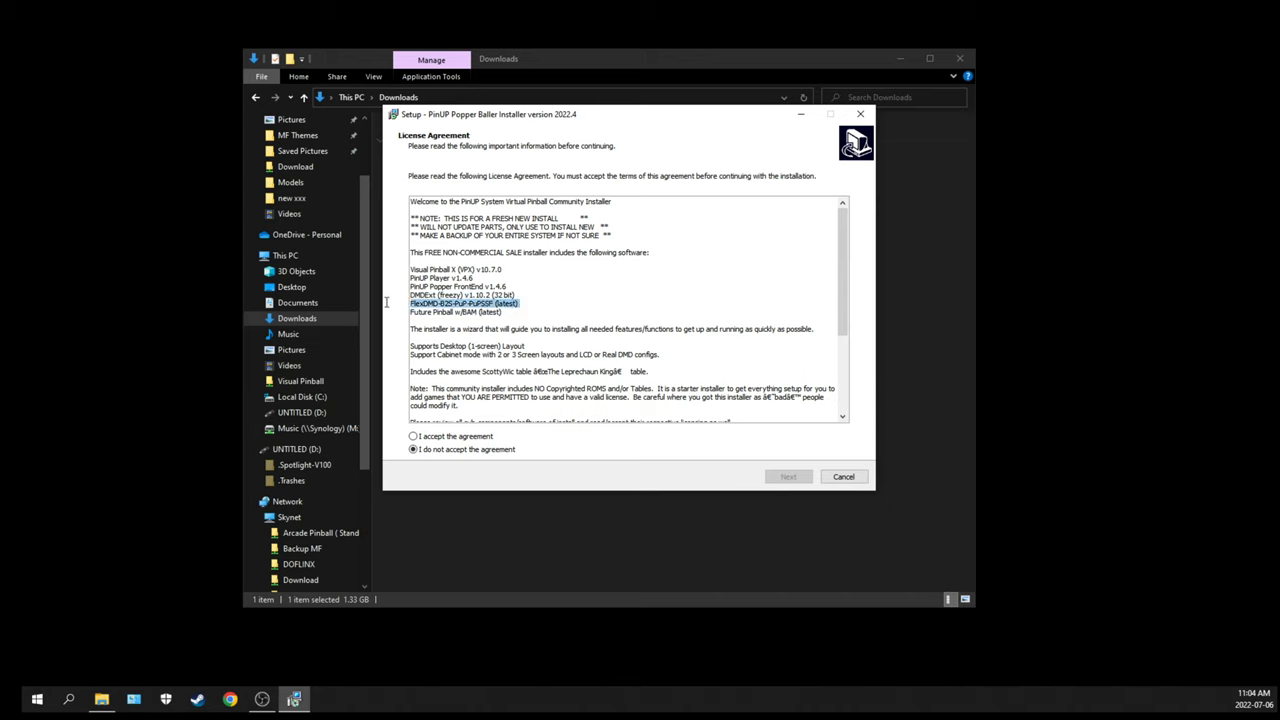
mouse_move(386, 302)
left_mouse_down()
mouse_move(386, 262)
mouse_move(382, 302)
left_mouse_up()
left_click(626, 330)
Accept the license agreement, close the Downloads window and install PinUP Popper Baller Installer into C:\vPinball
left_click(421, 440)
left_click(962, 62)
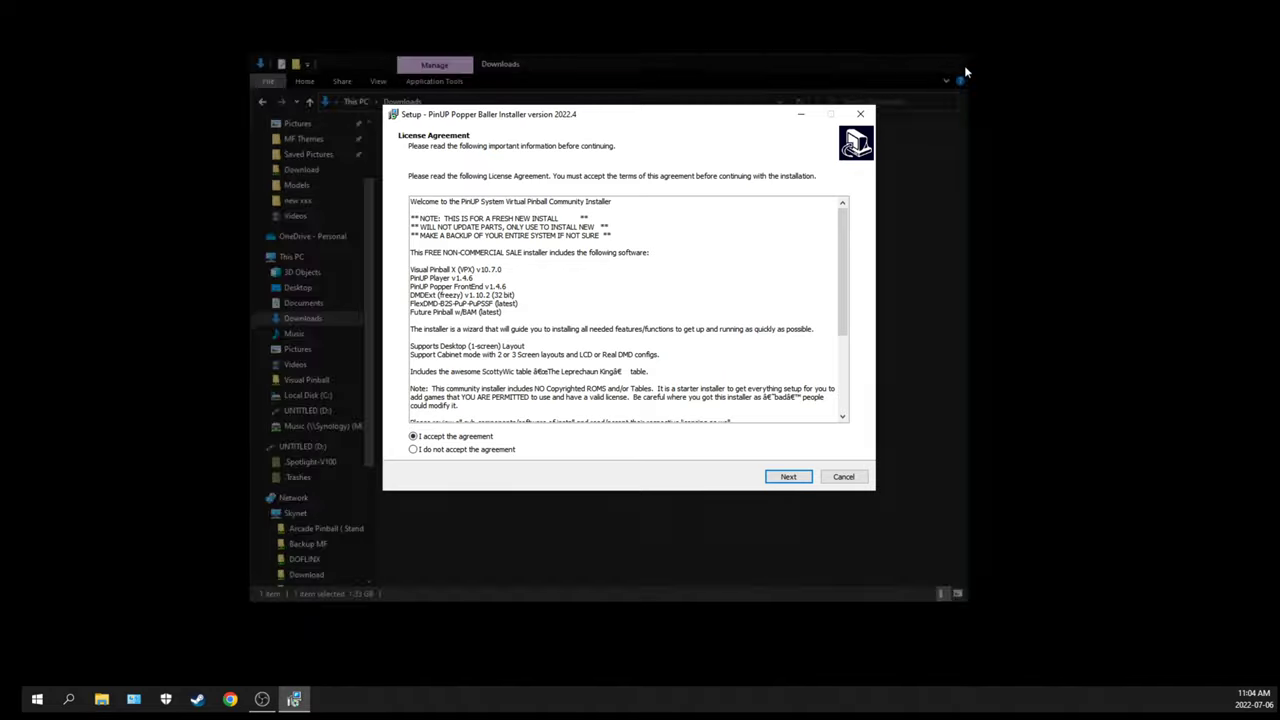
left_click(779, 478)
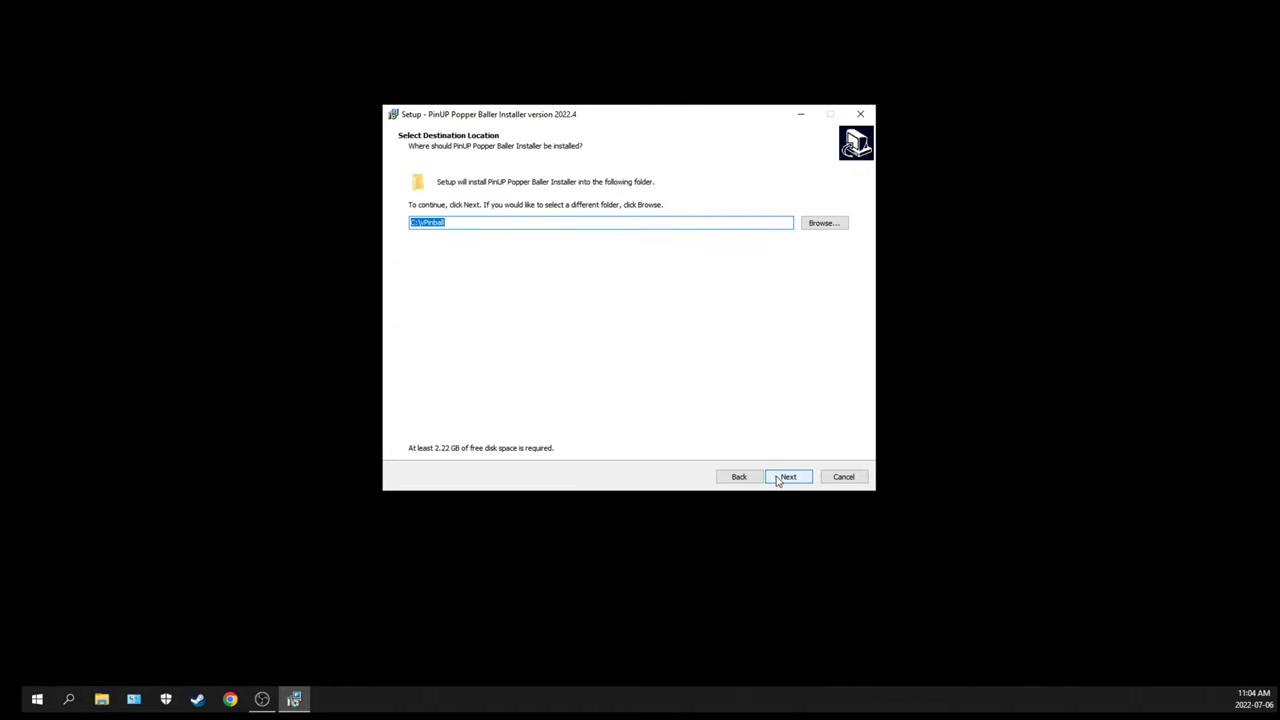
left_click(786, 477)
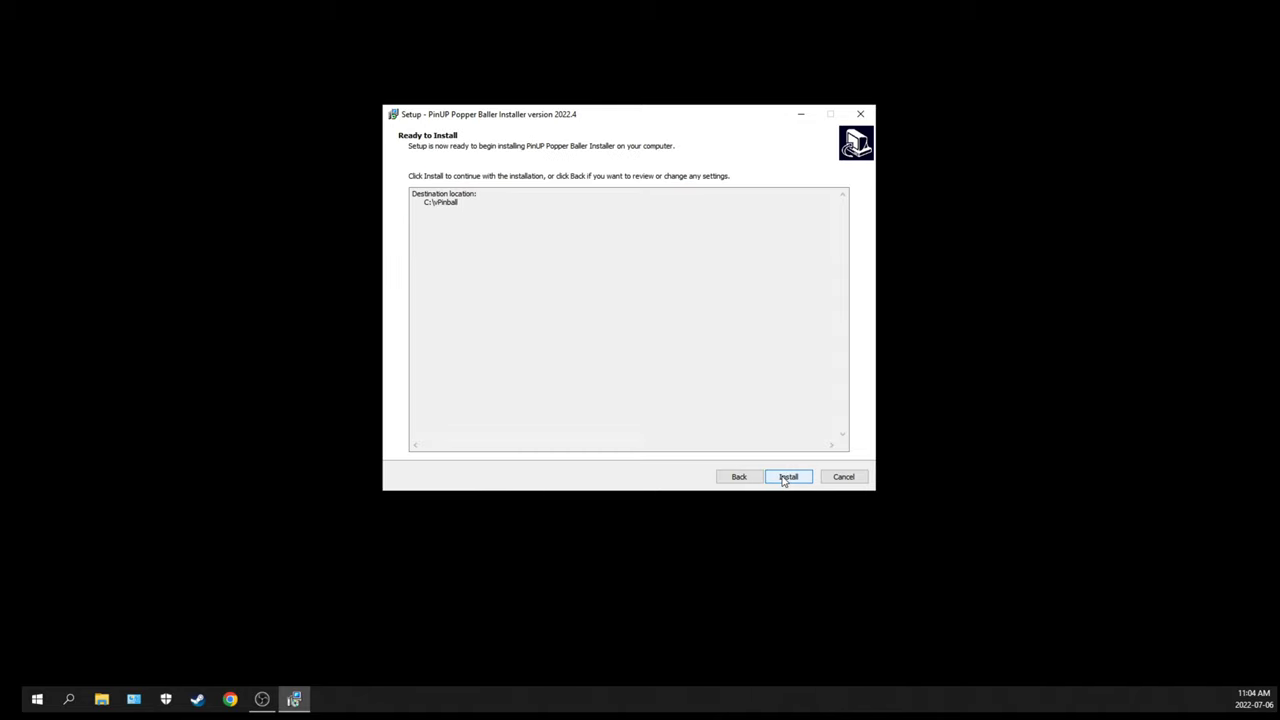
left_click(786, 477)
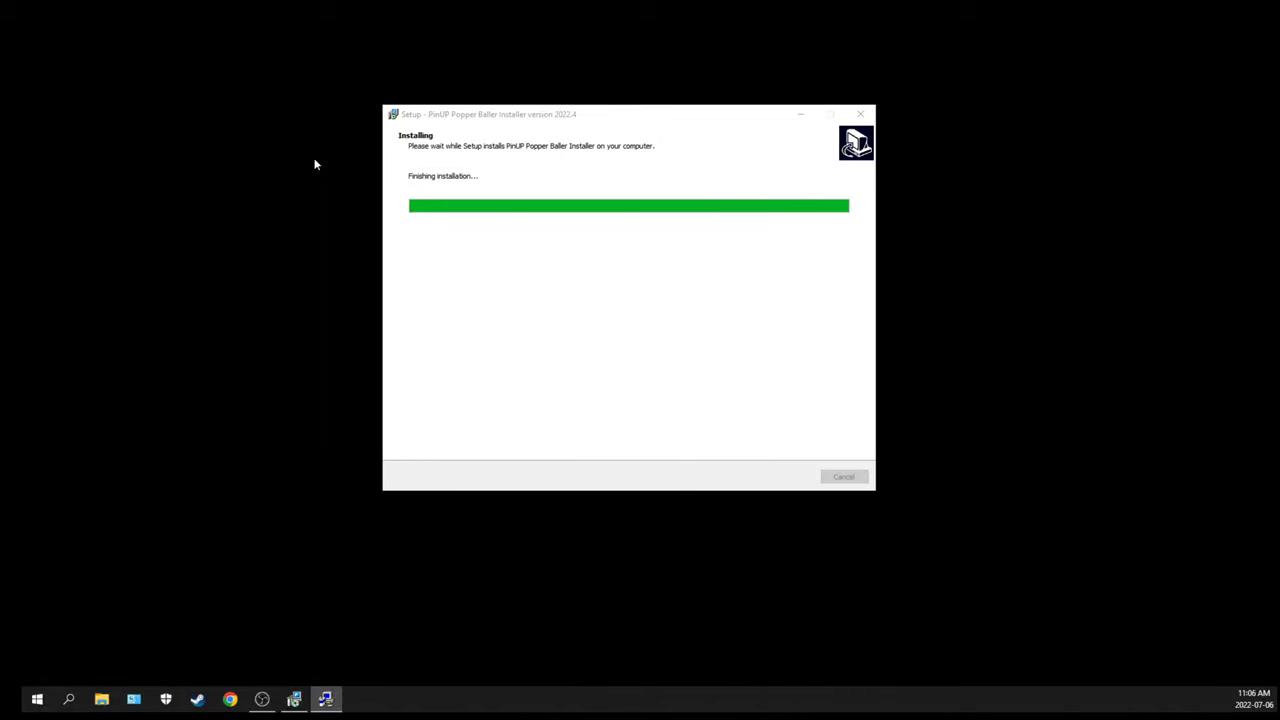
Accept the Microsoft DirectX license agreement and complete the DirectX runtime installation
left_click(580, 393)
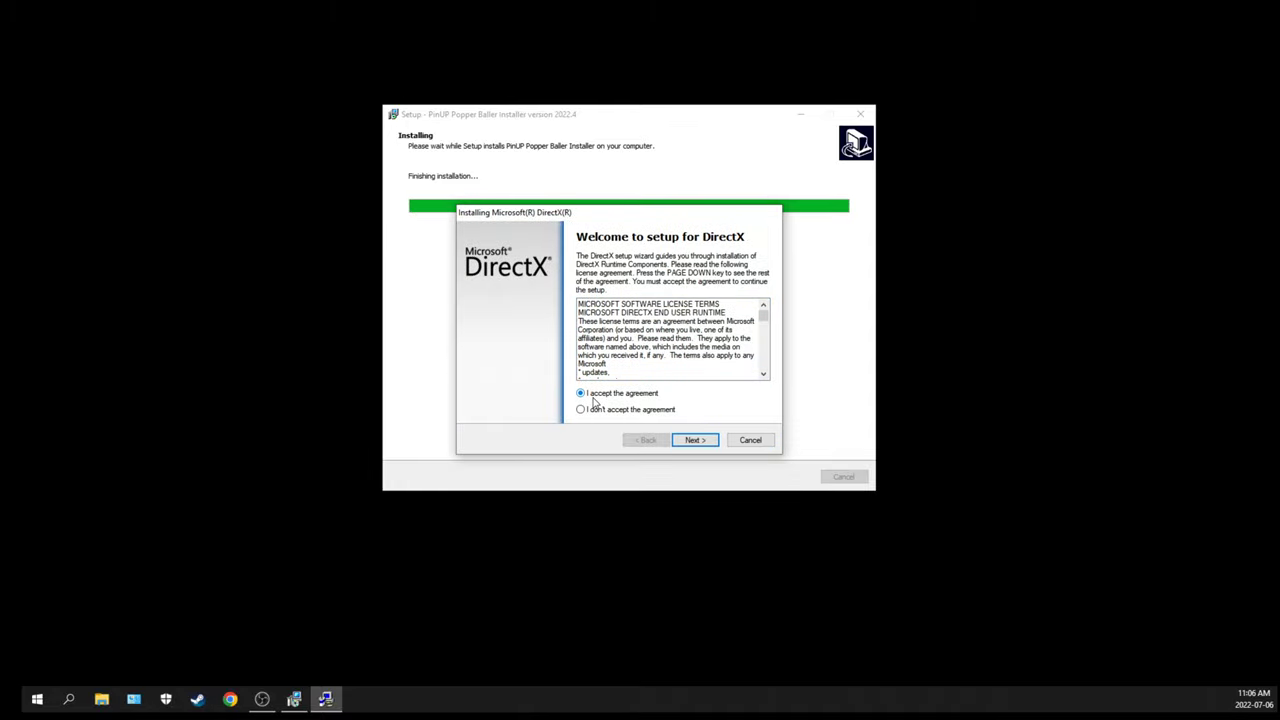
left_click(690, 441)
left_click(699, 440)
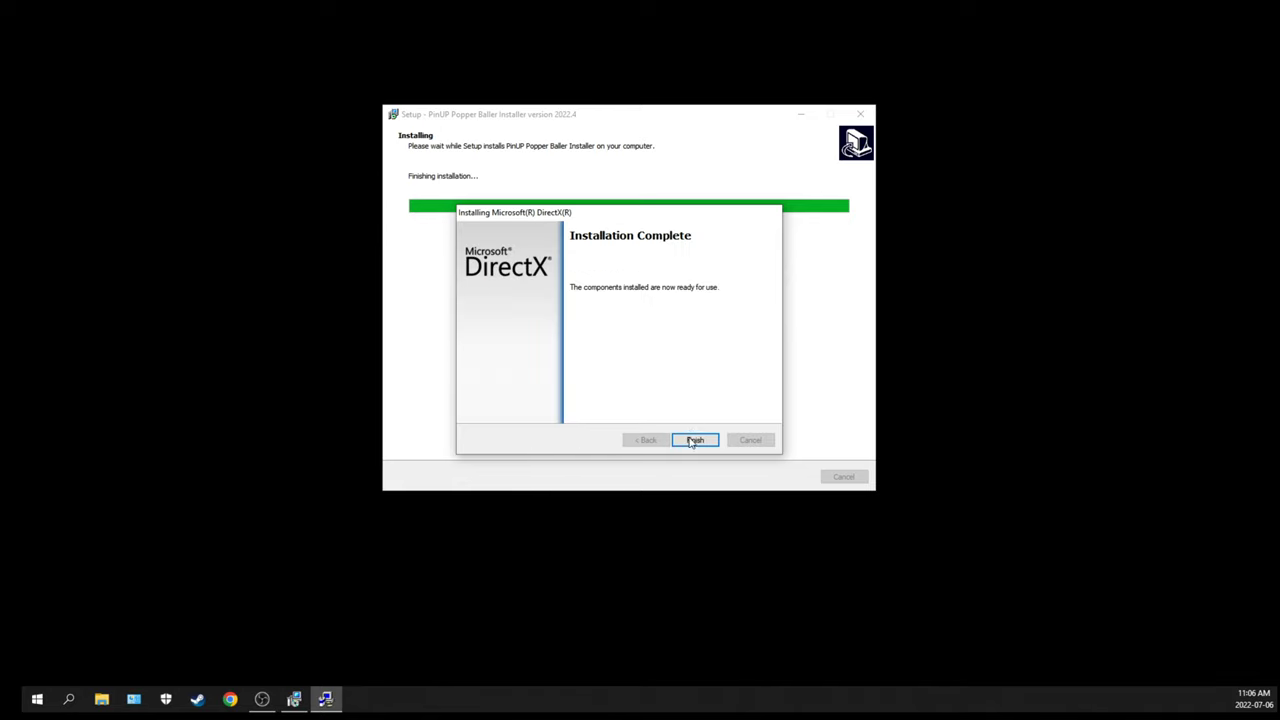
left_click(694, 441)
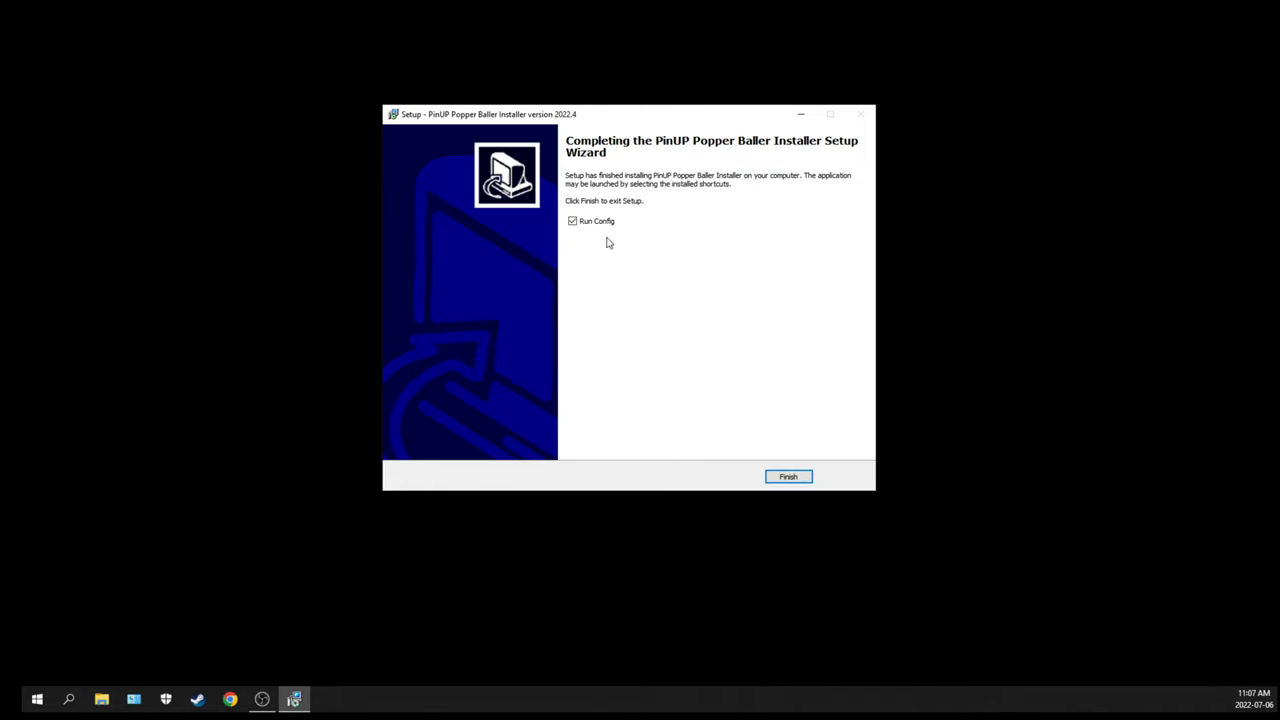
Finish the setup with Run Config enabled and apply Layout A (2-screens) with an HD 1080p playfield resolution
left_click(788, 477)
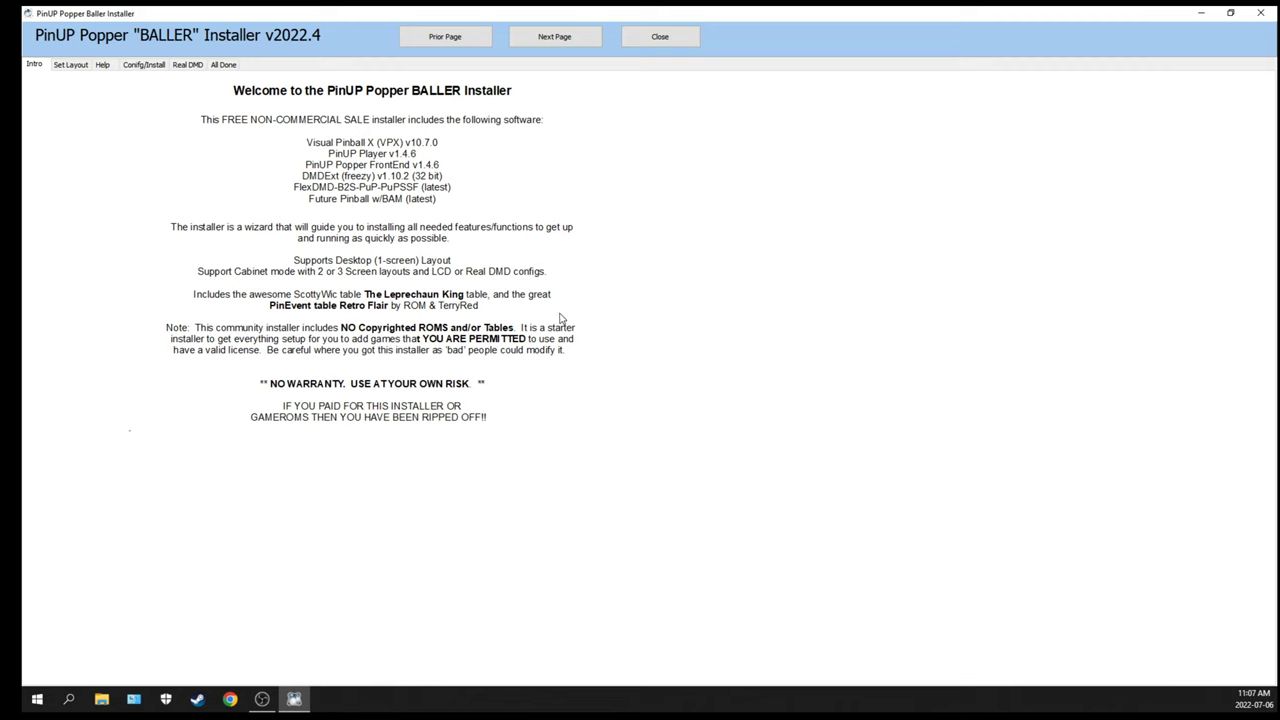
left_click(557, 42)
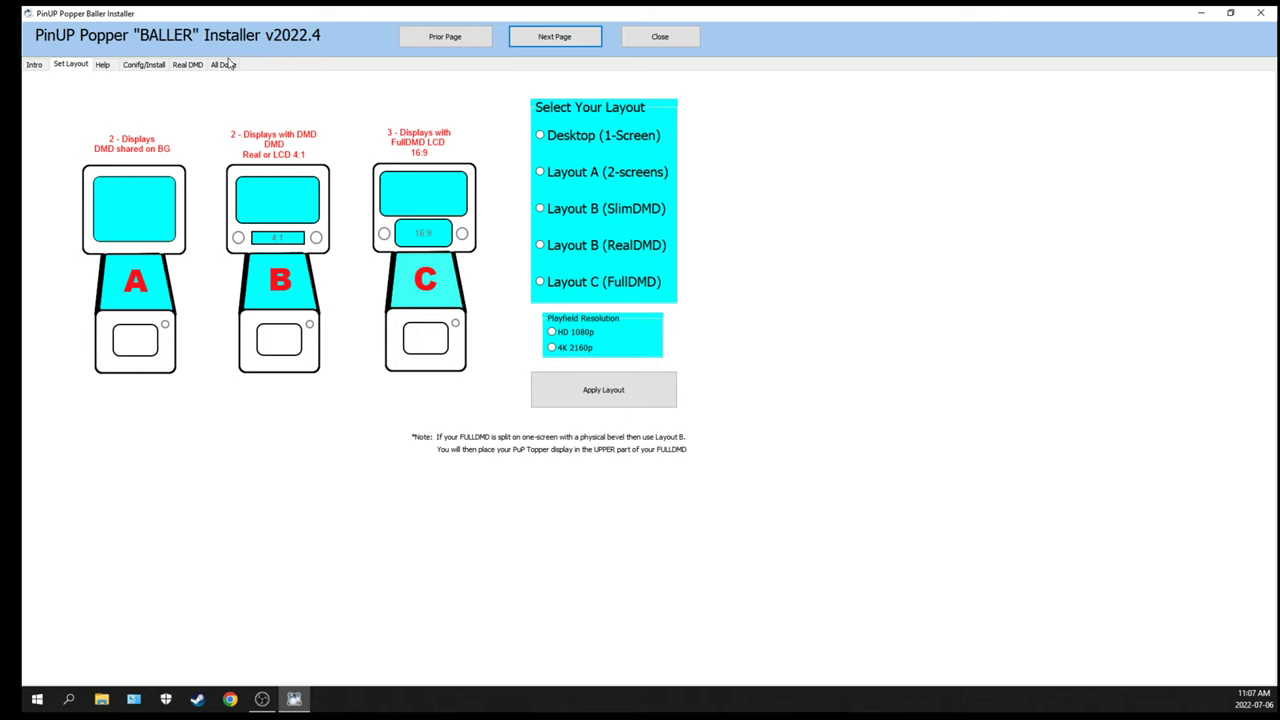
left_click(581, 175)
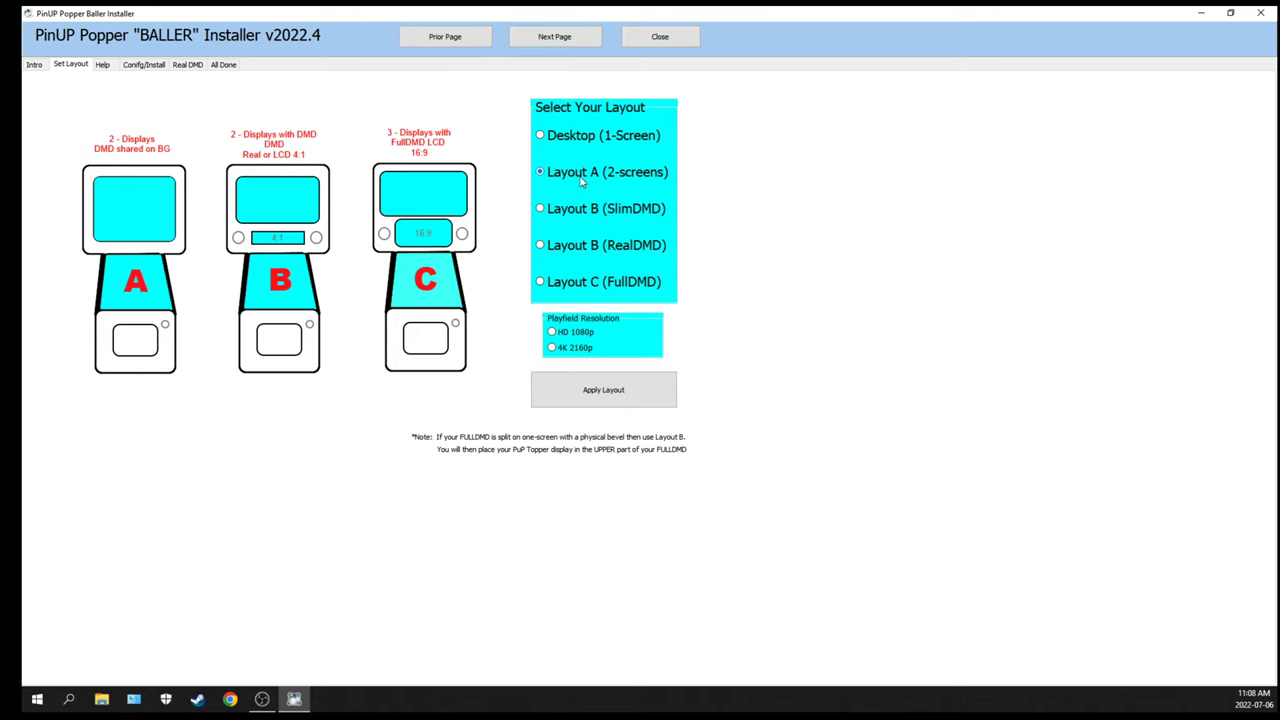
left_click(553, 332)
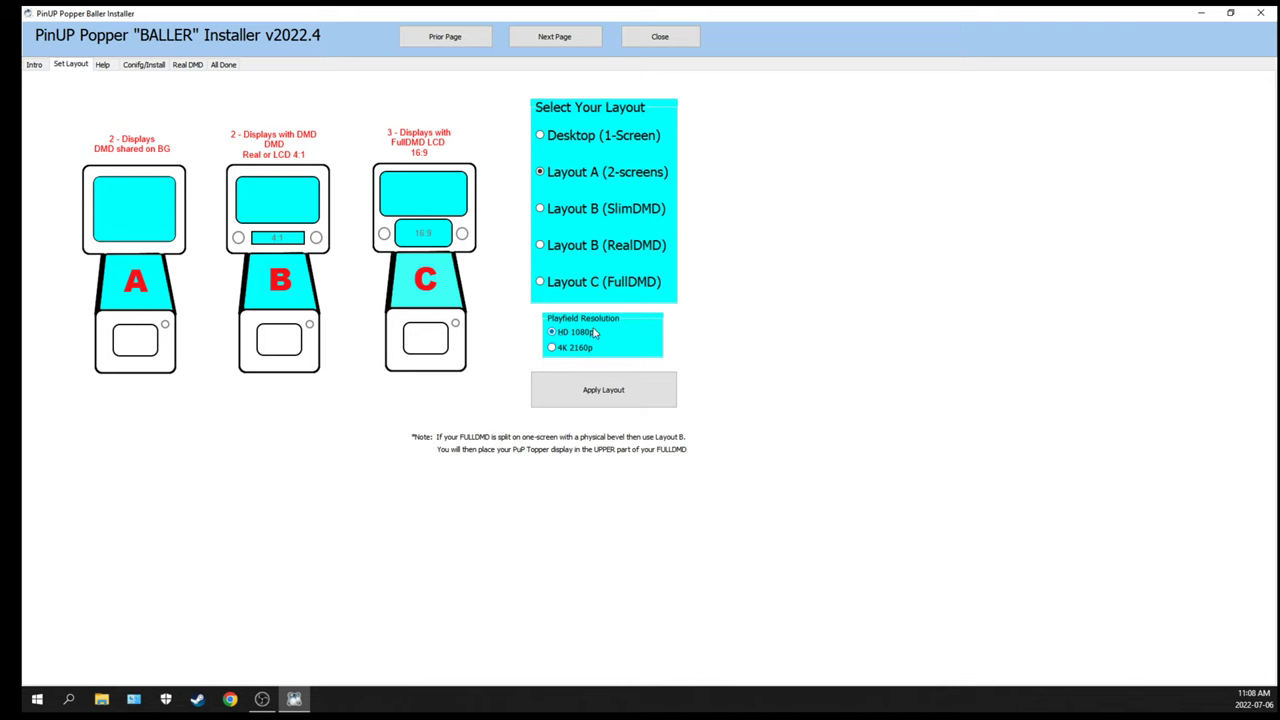
left_click(589, 398)
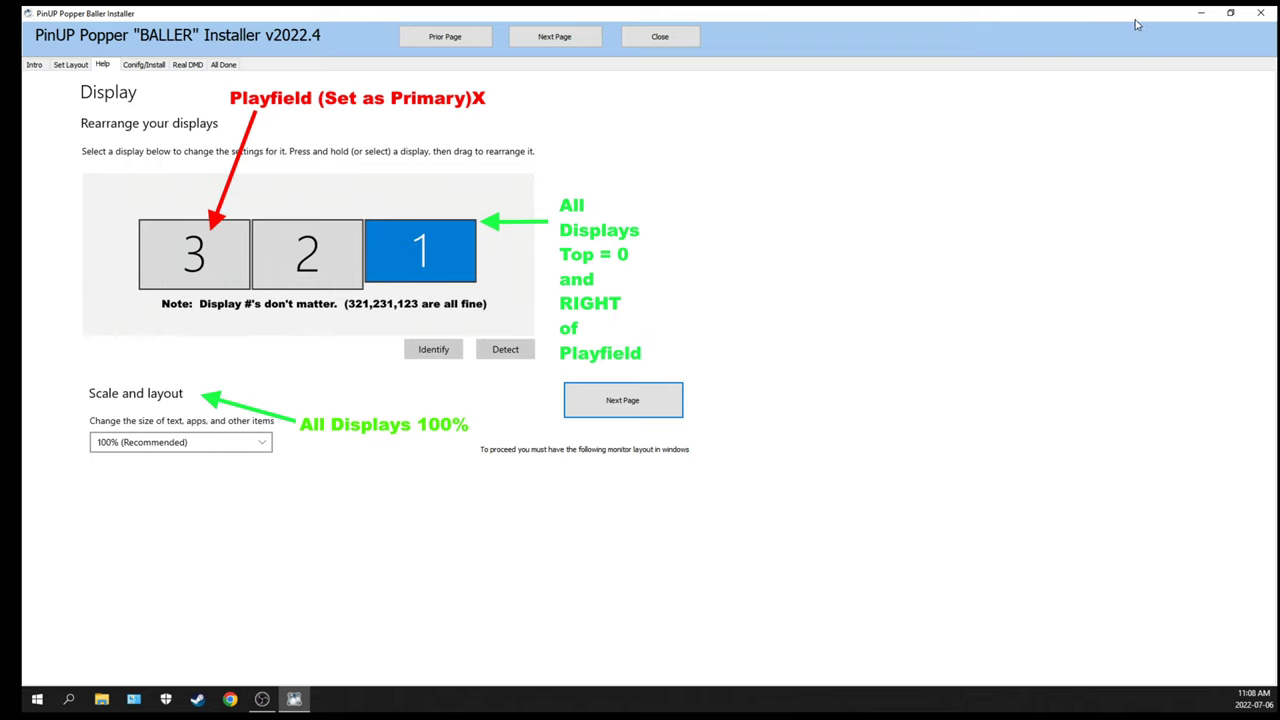
In the Windows display settings, place display 1 to the left of display 2 and identify the monitors
left_click(1238, 20)
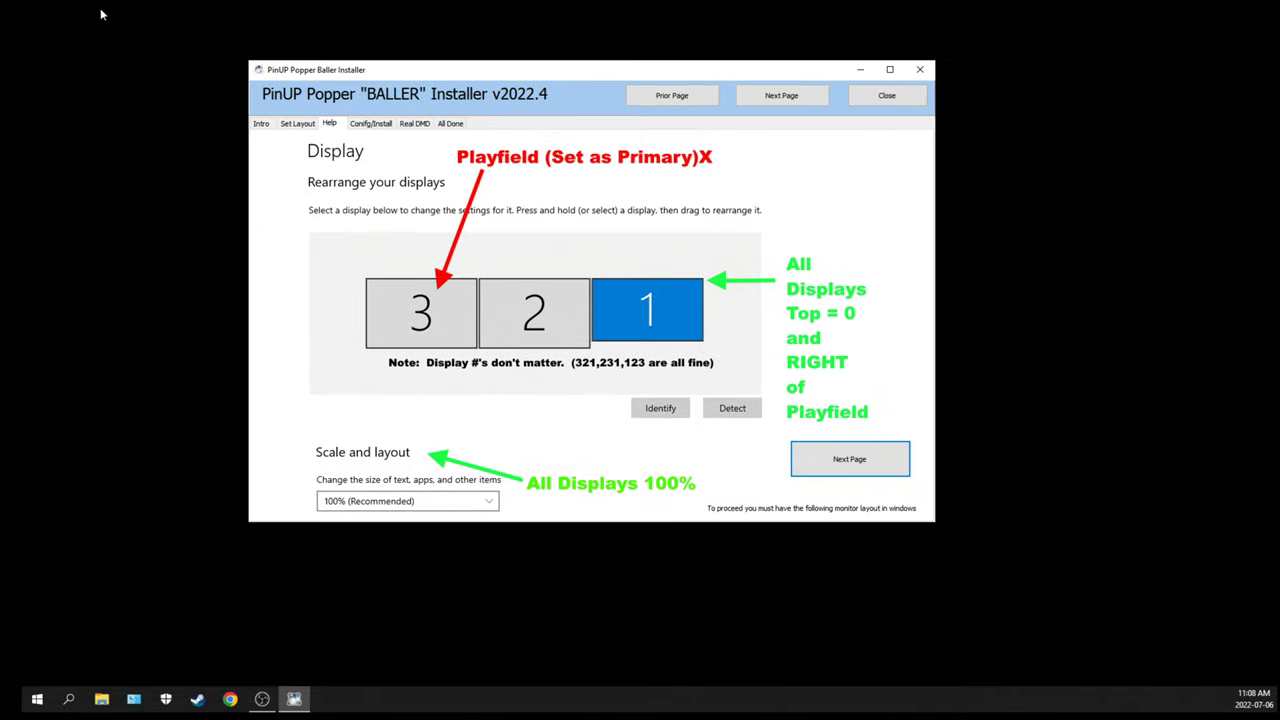
right_click(157, 85)
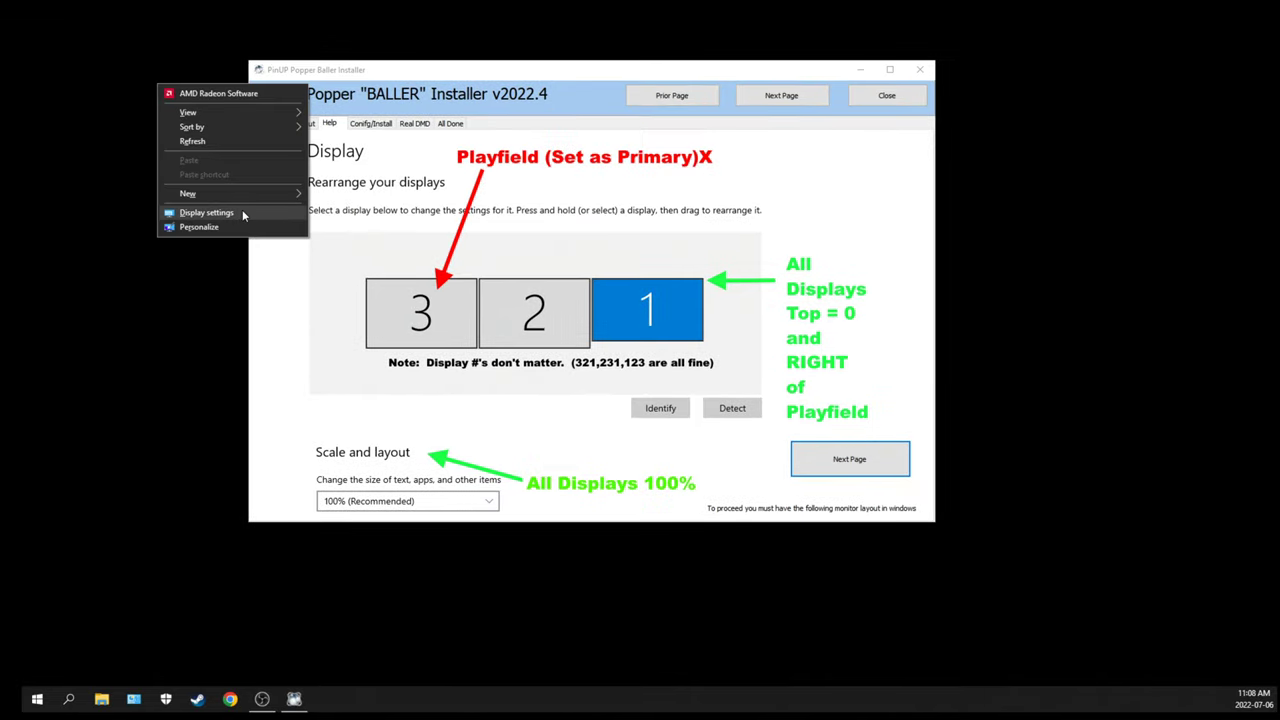
left_click(241, 221)
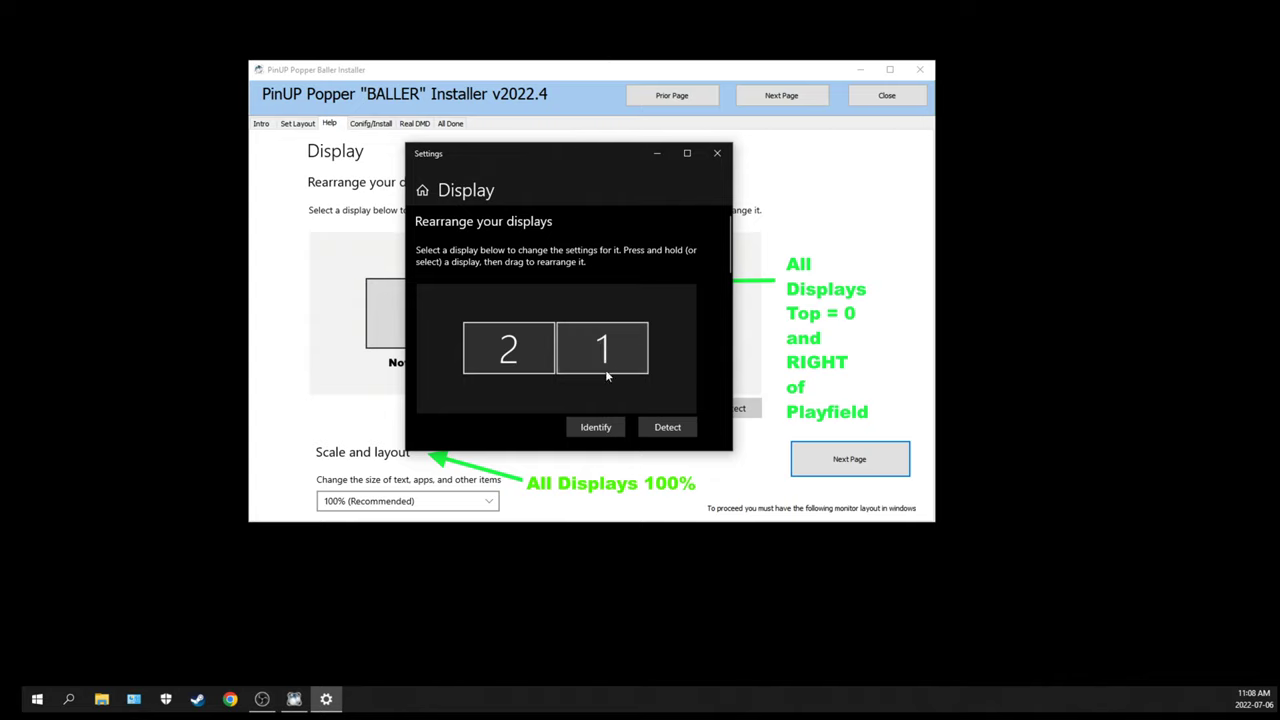
left_click(597, 430)
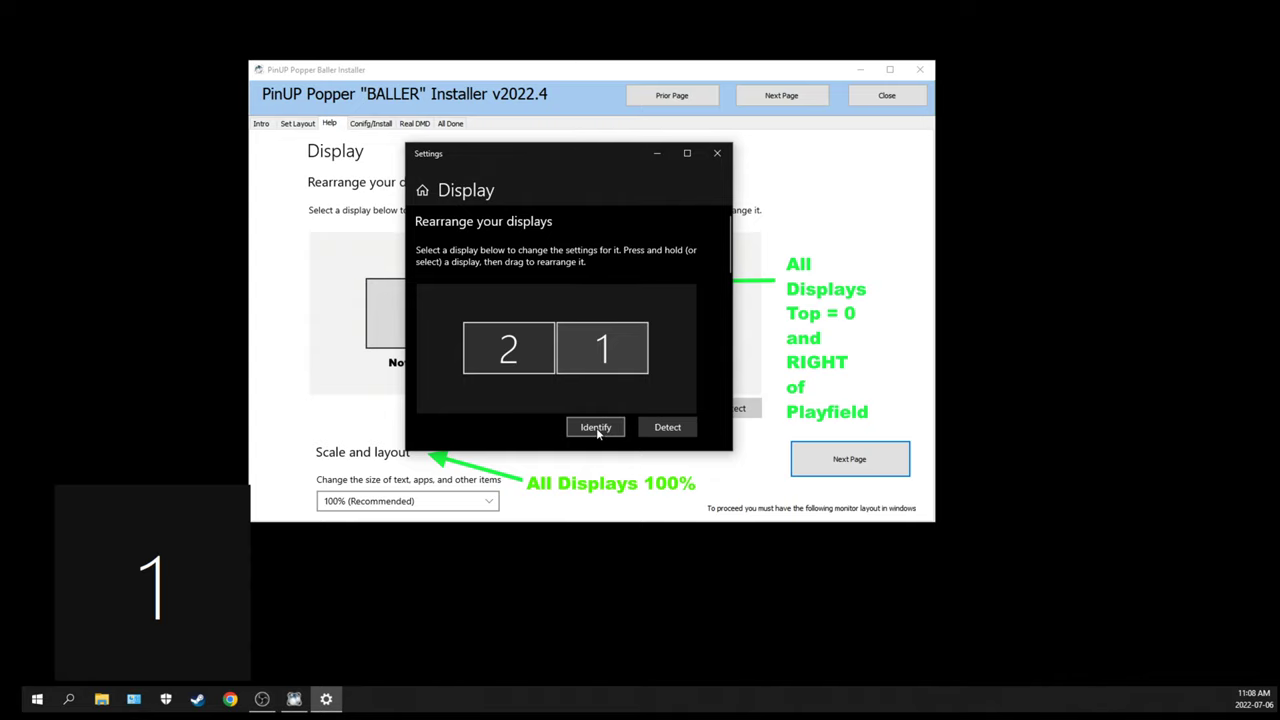
left_click_drag(603, 361, 457, 369)
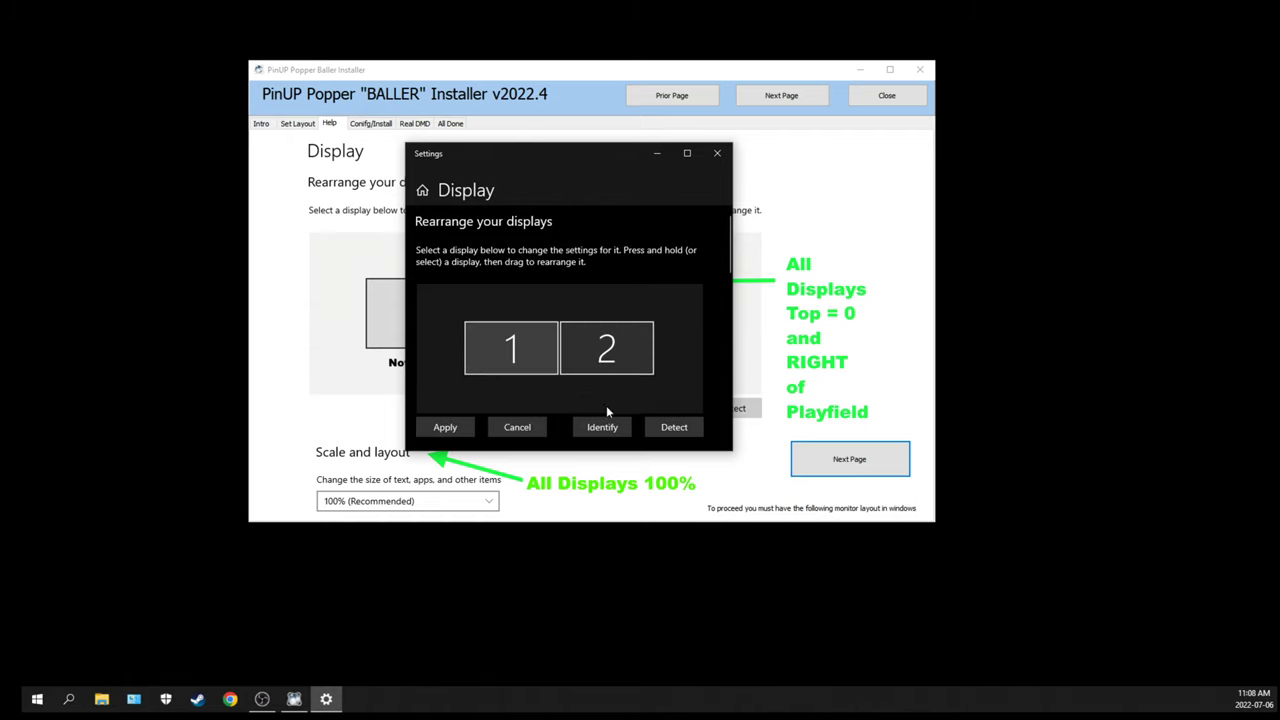
left_click(609, 430)
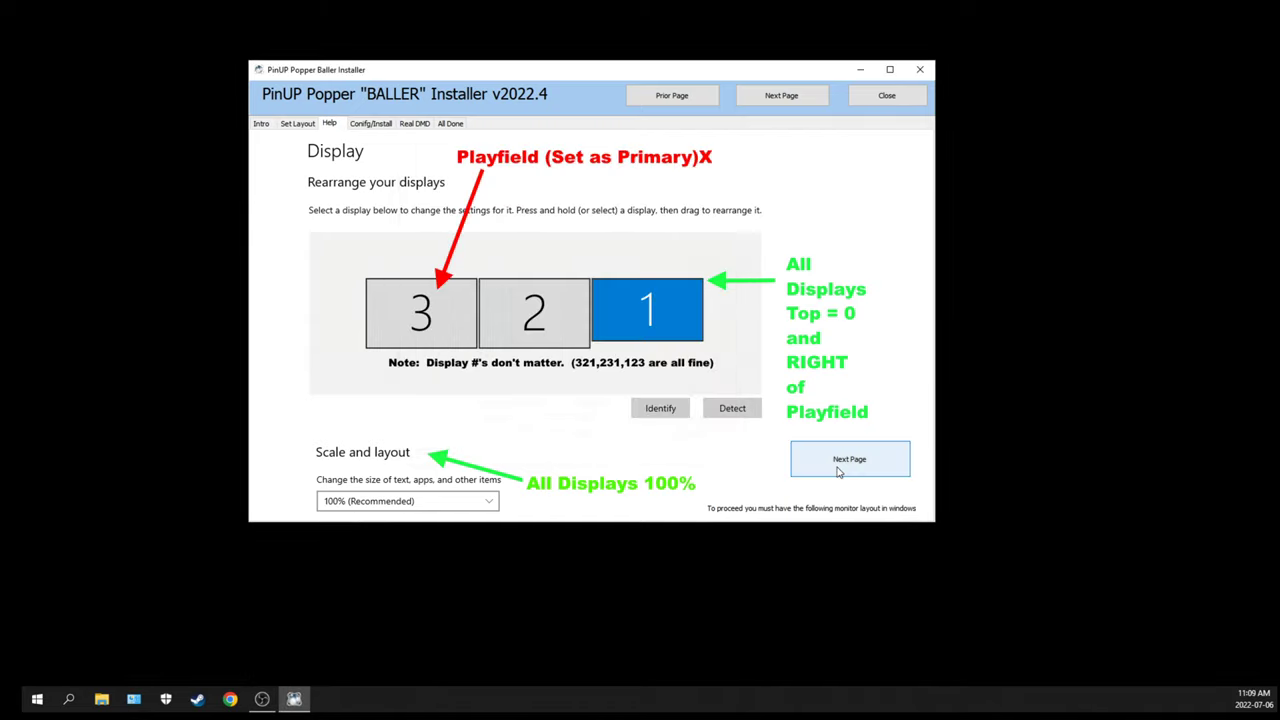
Test the display layout on the installer's configuration page and install the apps, acknowledging the B2S backglass server registration
left_click(839, 472)
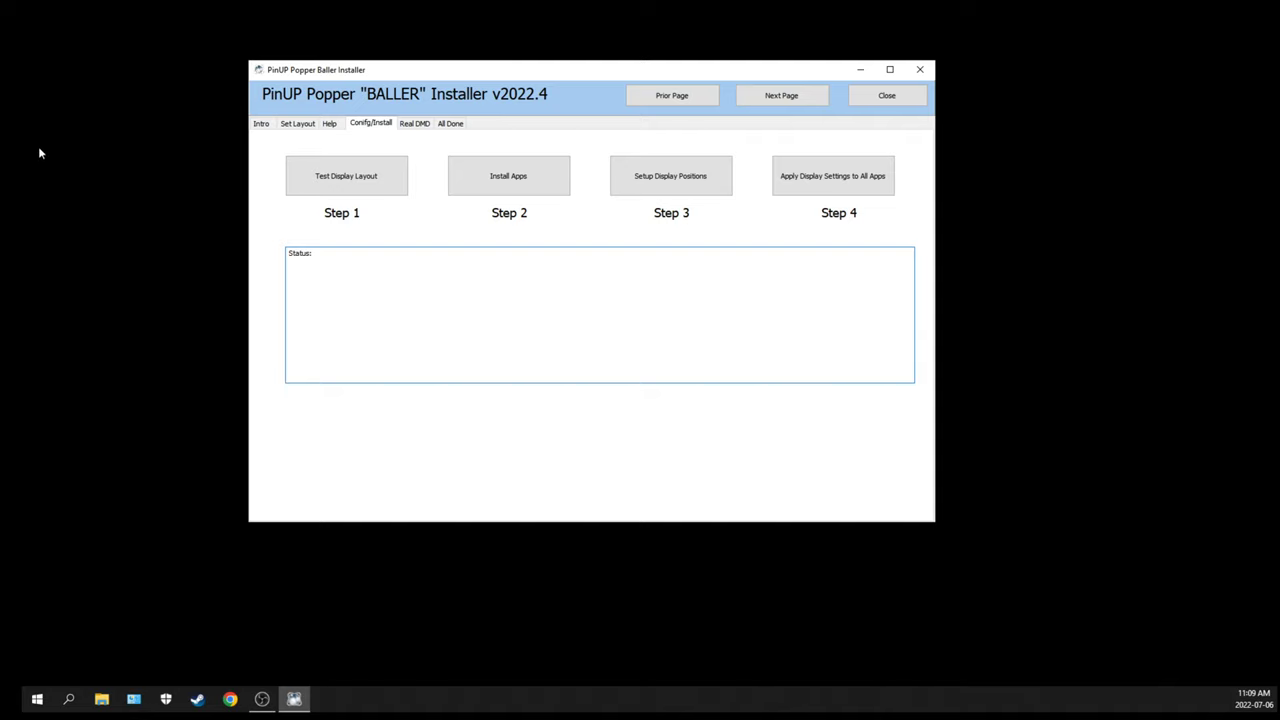
left_click(371, 183)
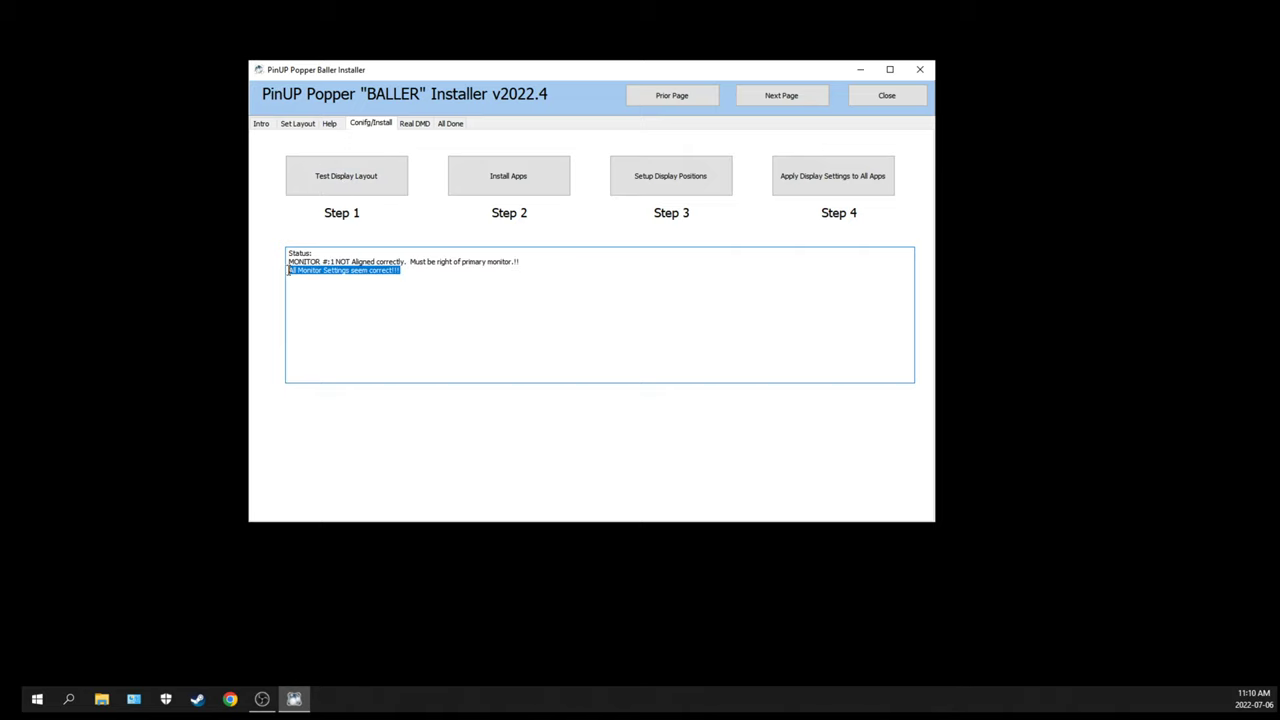
left_click(502, 298)
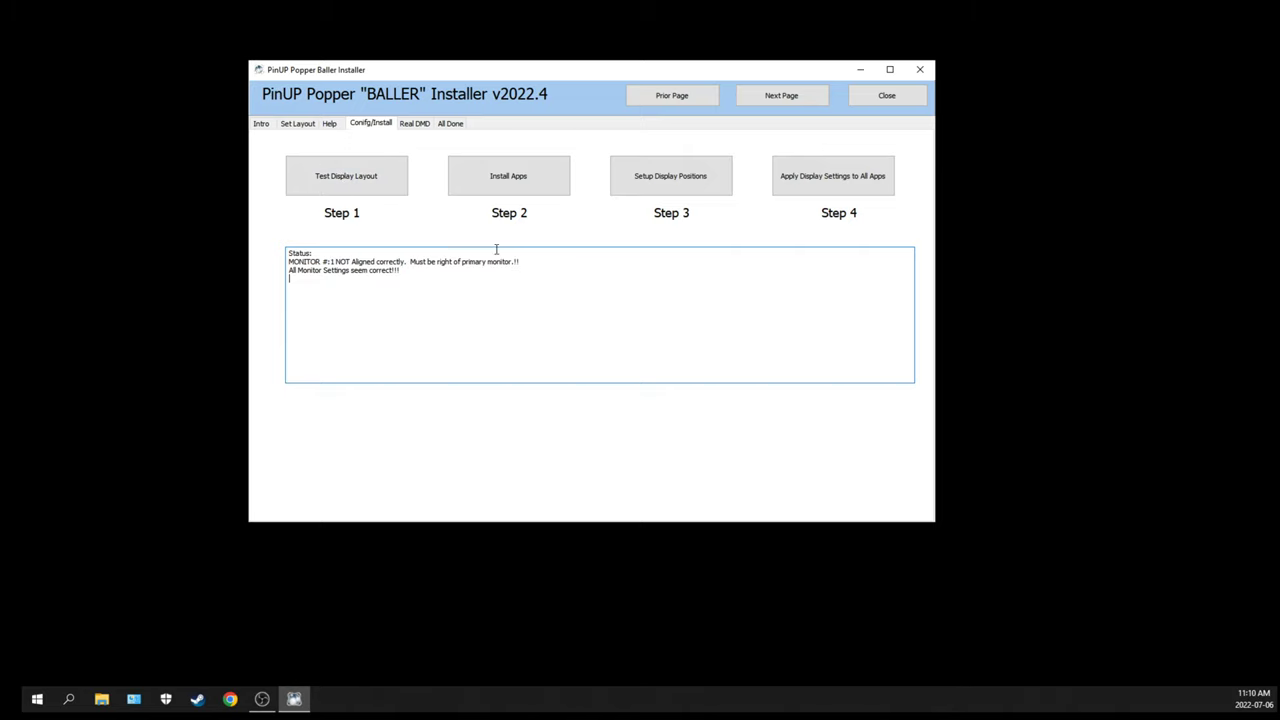
left_click(520, 187)
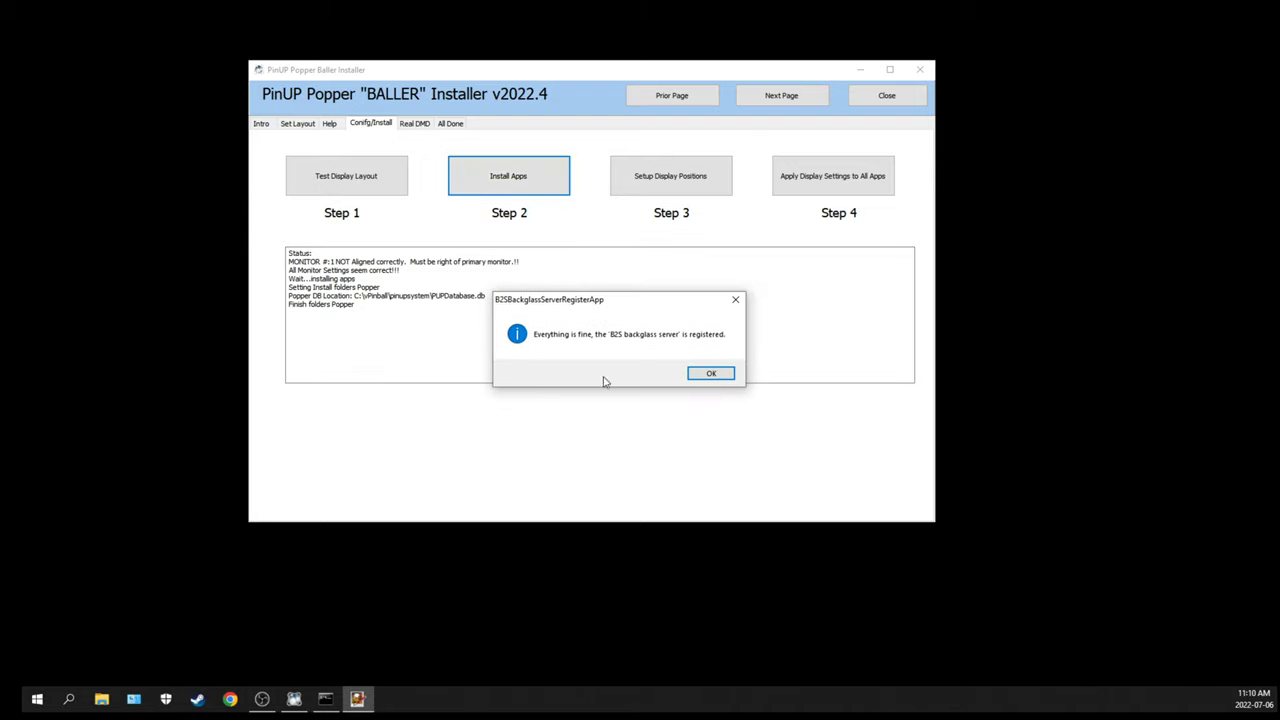
left_click(710, 375)
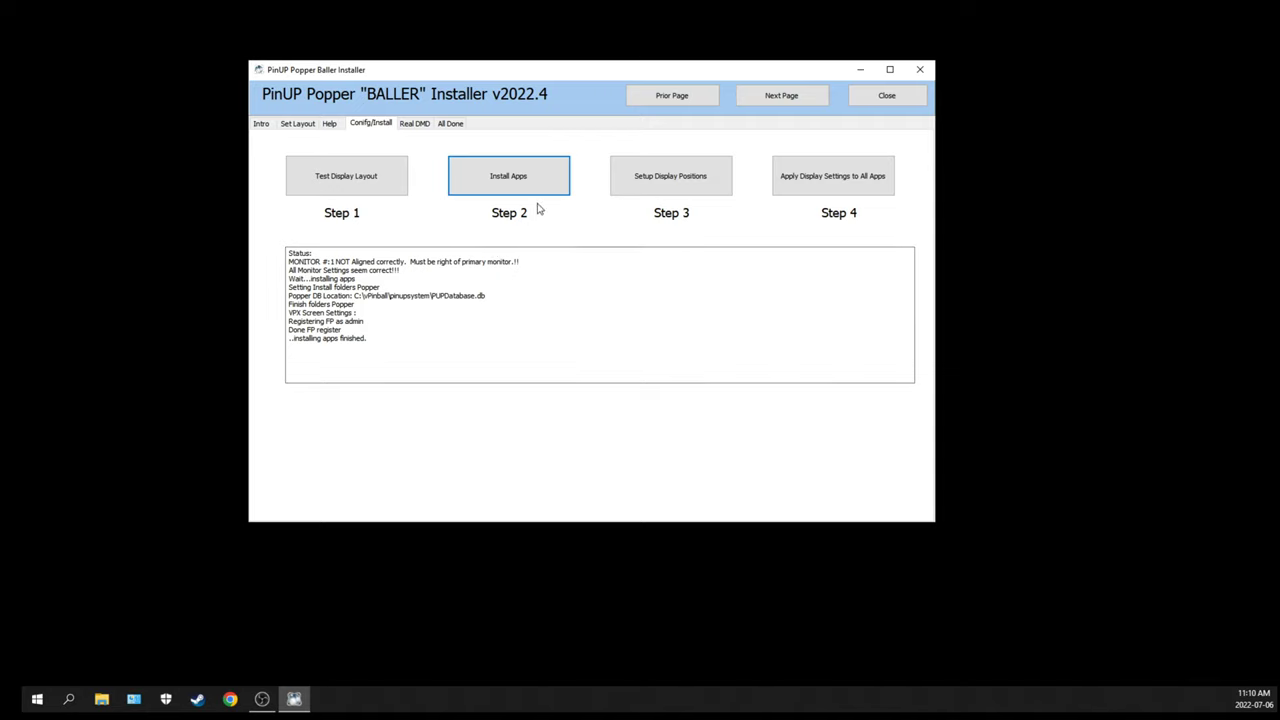
Start the display position setup and make the BackGlass screen fill the second monitor
left_click(655, 190)
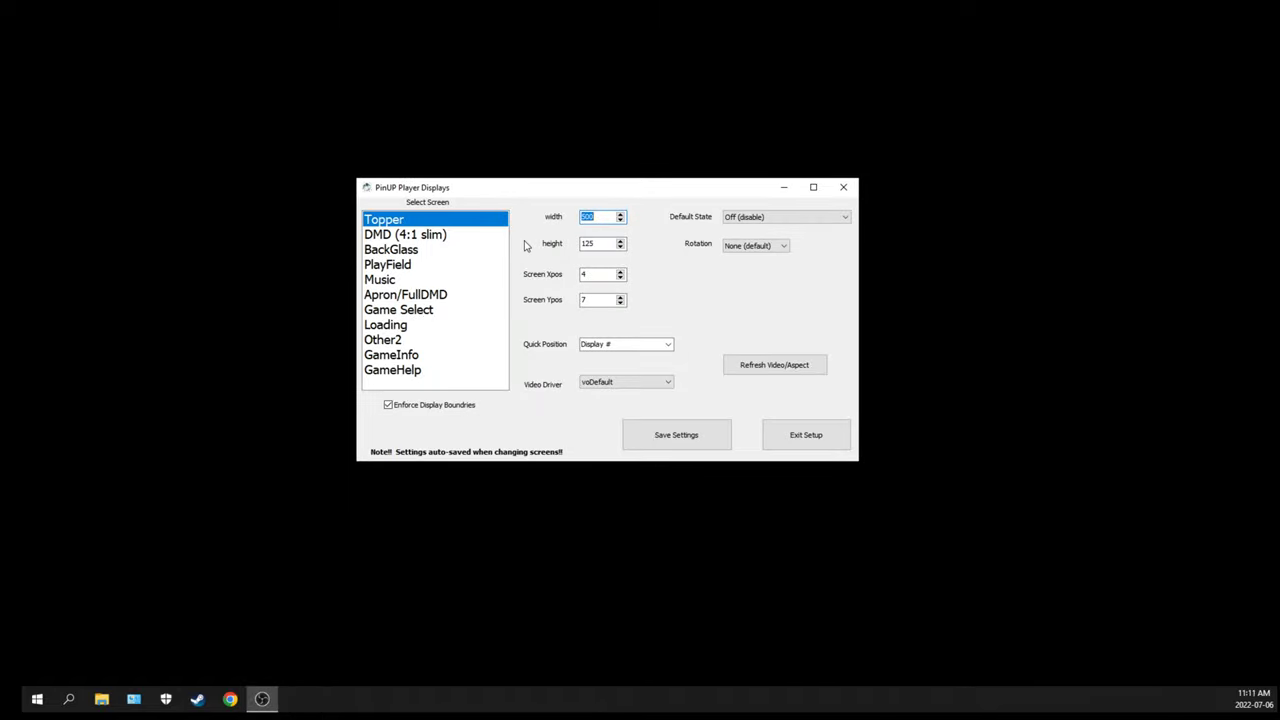
left_click(401, 250)
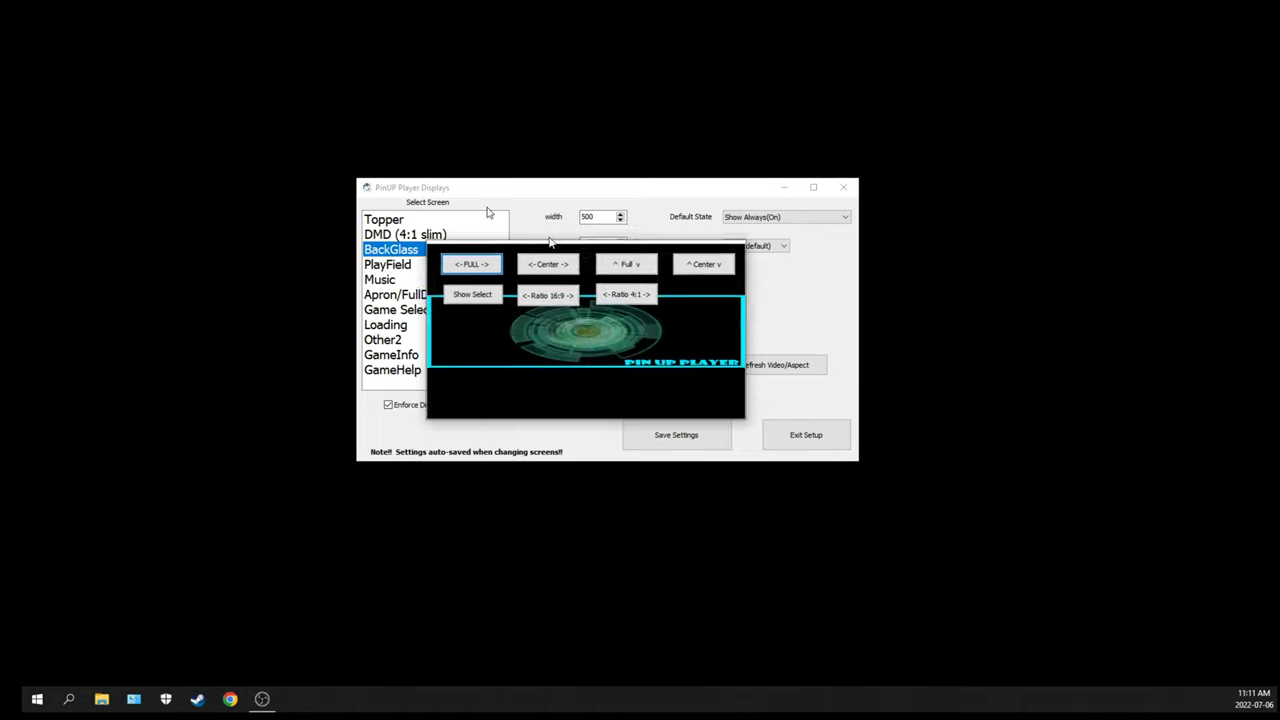
left_click_drag(362, 133, 453, 148)
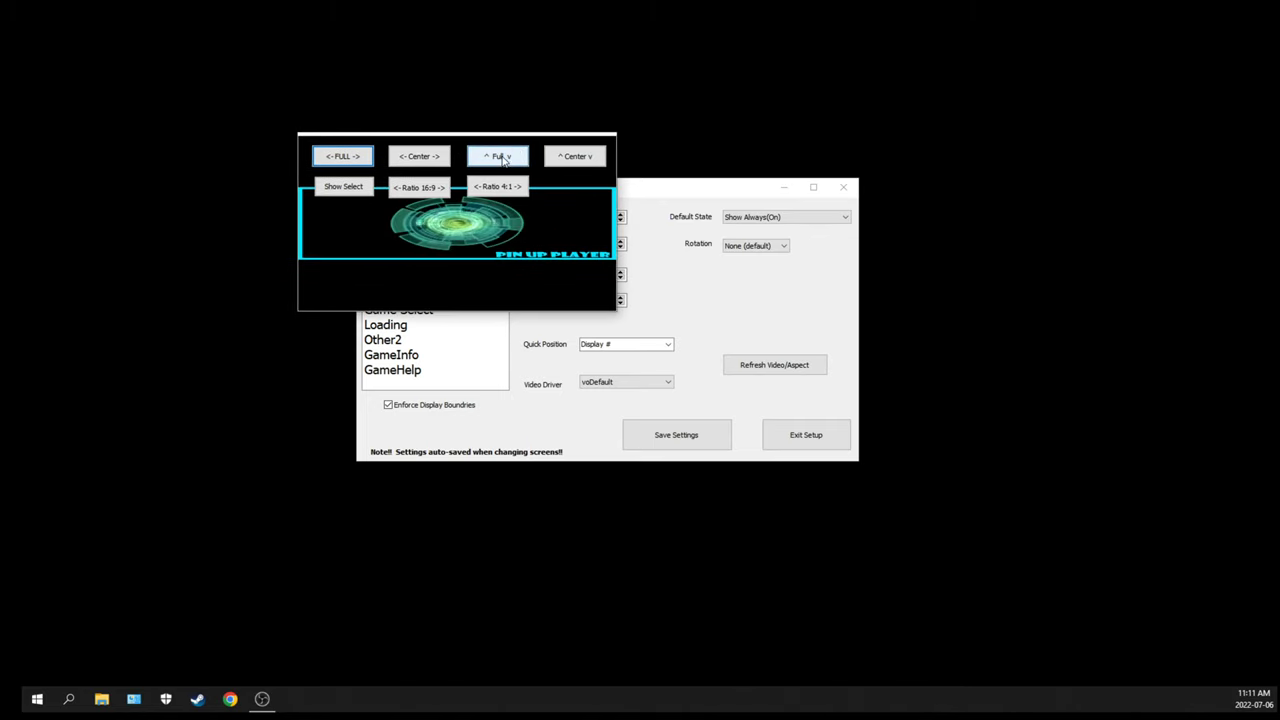
left_click(500, 158)
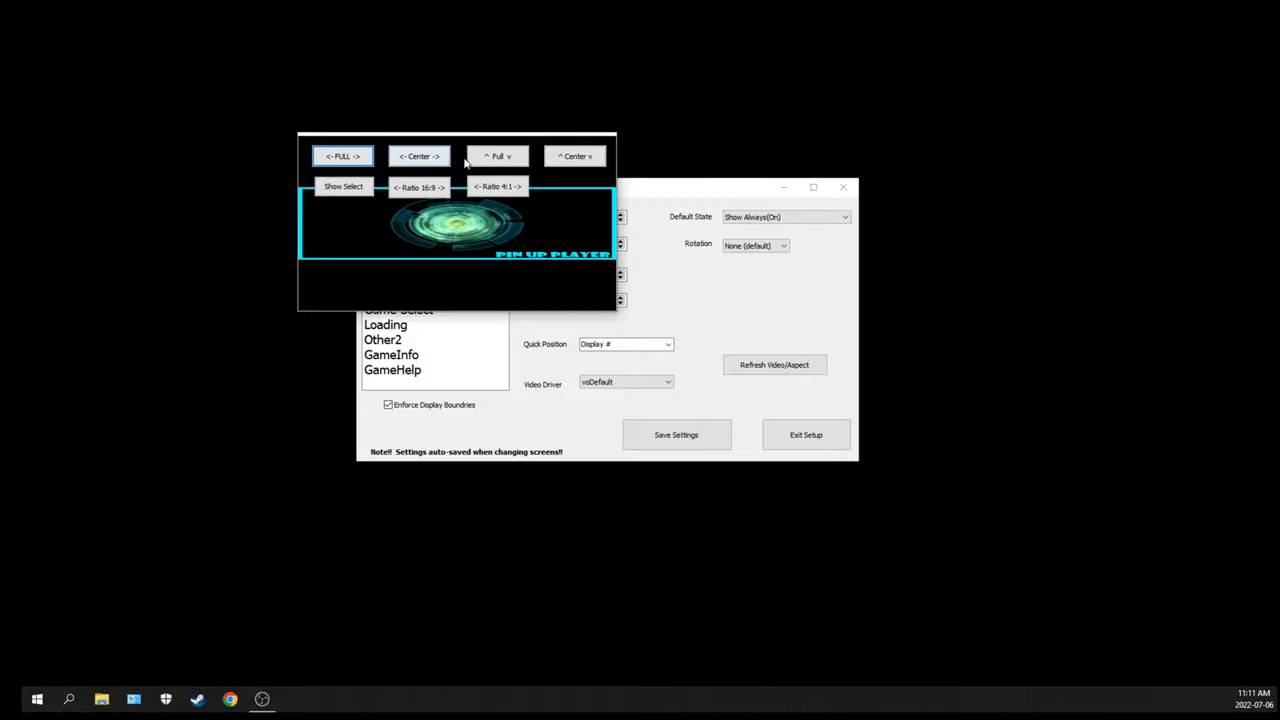
left_click(343, 156)
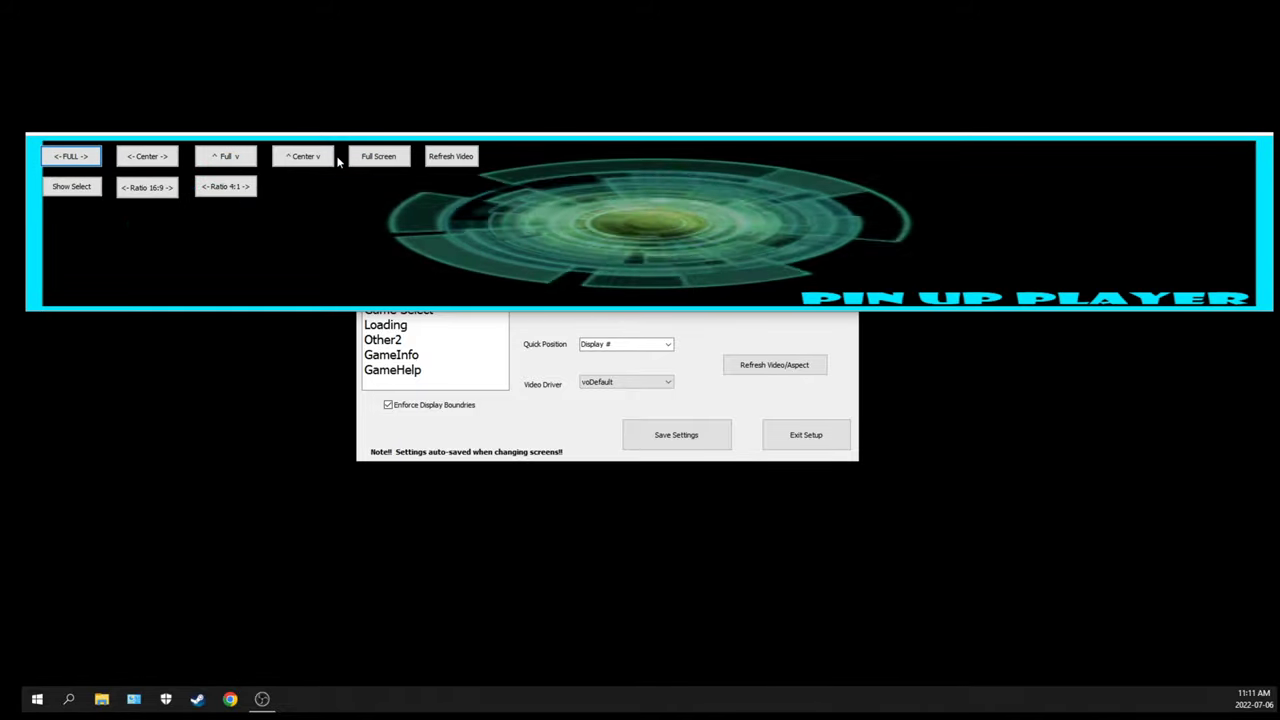
left_click(388, 158)
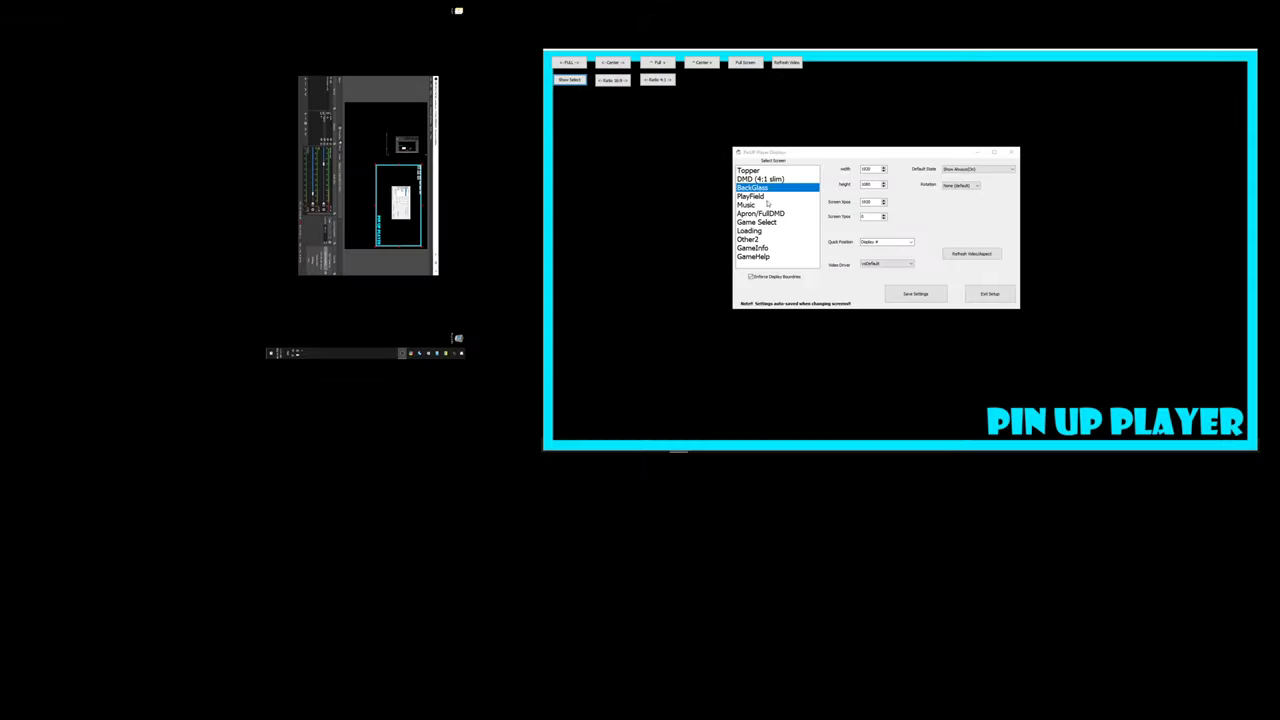
Go through the PlayField and DMD (4:1 slim) screen positions and exit the display setup
left_click(387, 264)
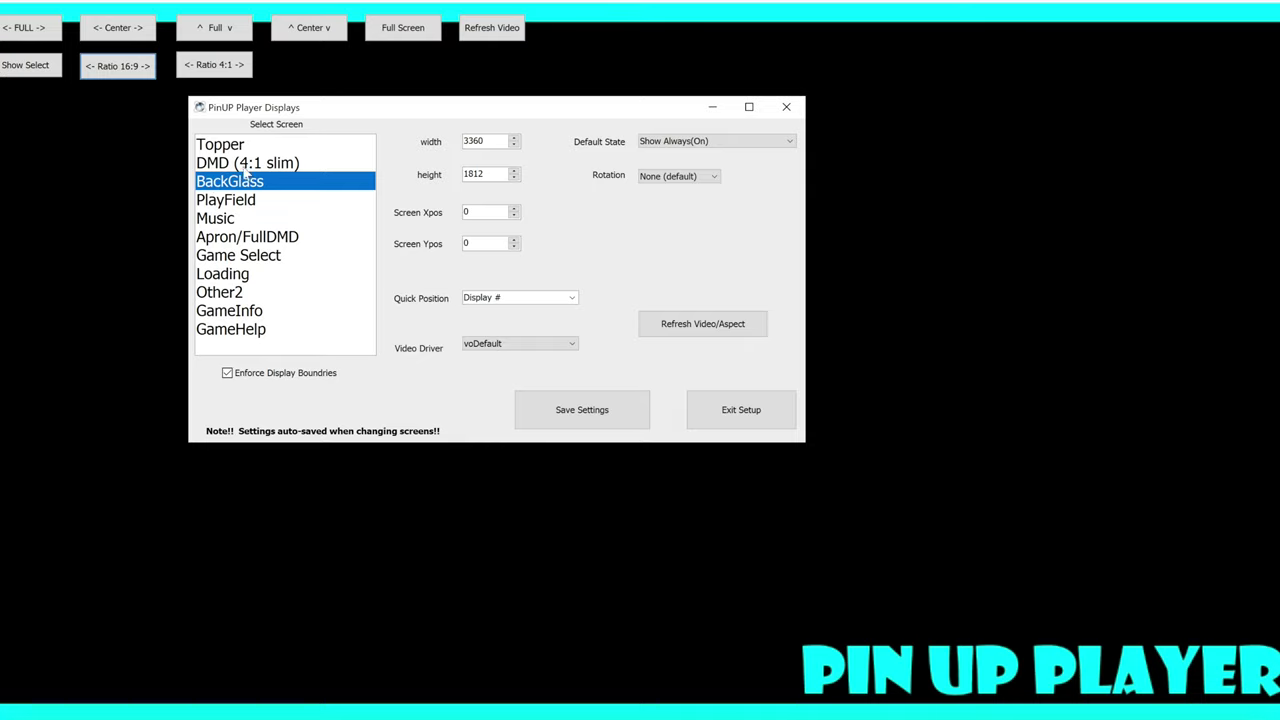
left_click(257, 167)
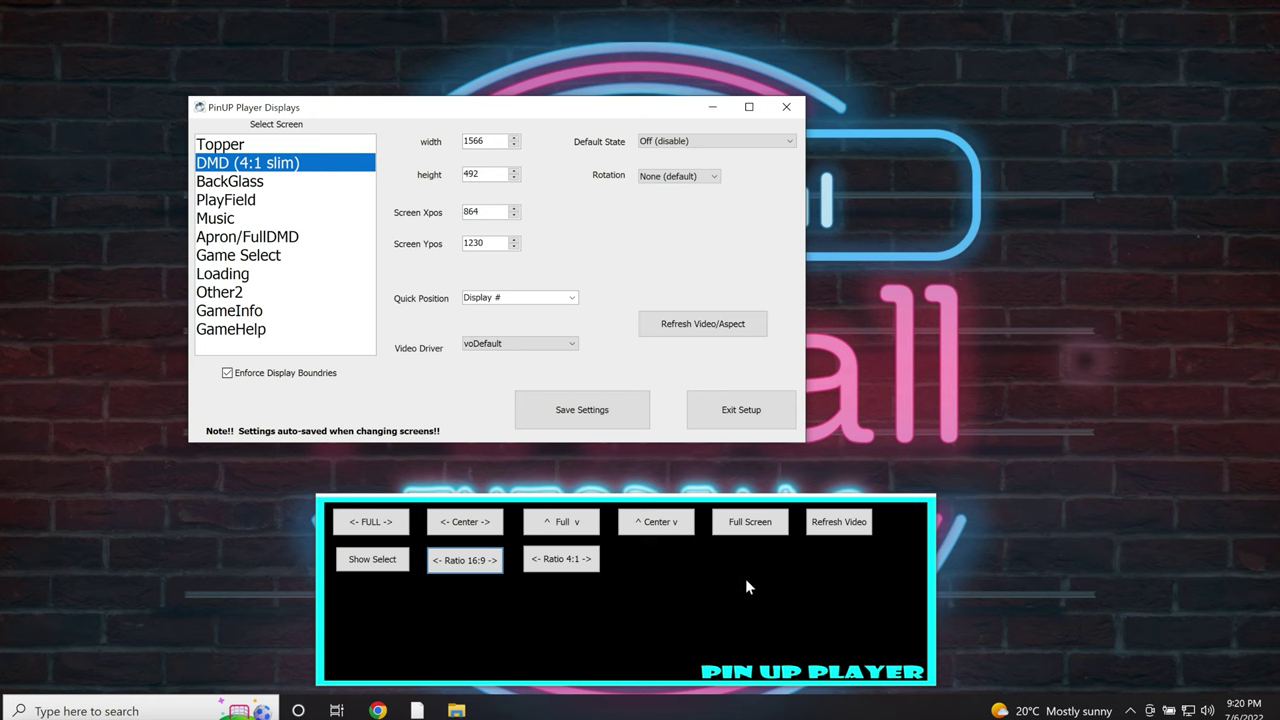
left_click(741, 409)
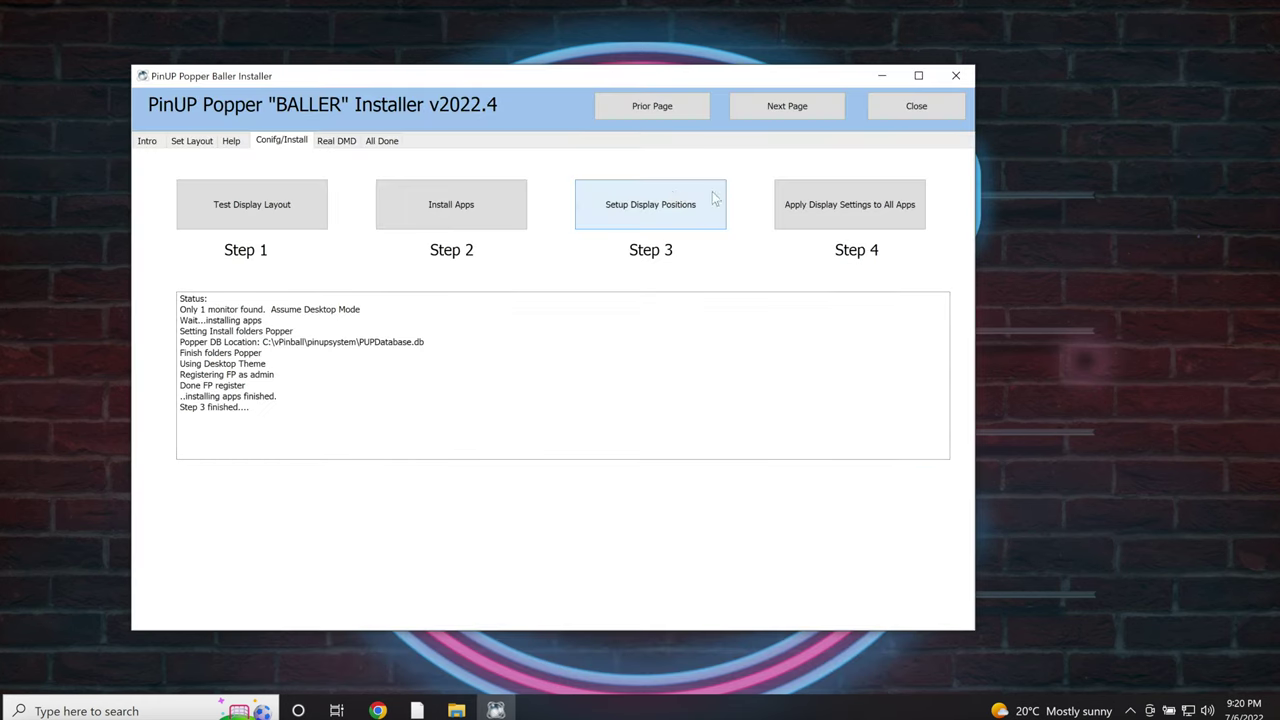
Test the DMD with the backglass shown, fit the DMD image into the backglass's display panel, and finish on the installer's final page
left_click(336, 141)
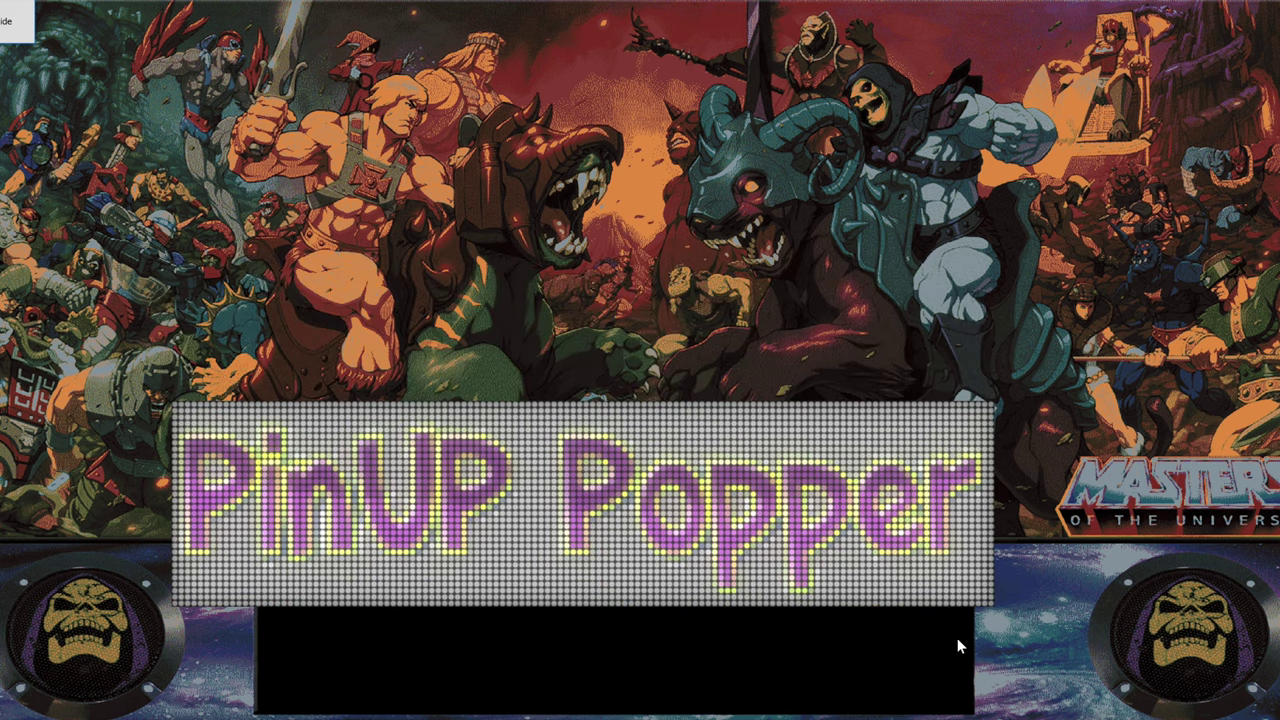
left_click_drag(992, 602, 818, 488)
left_click_drag(734, 474, 822, 622)
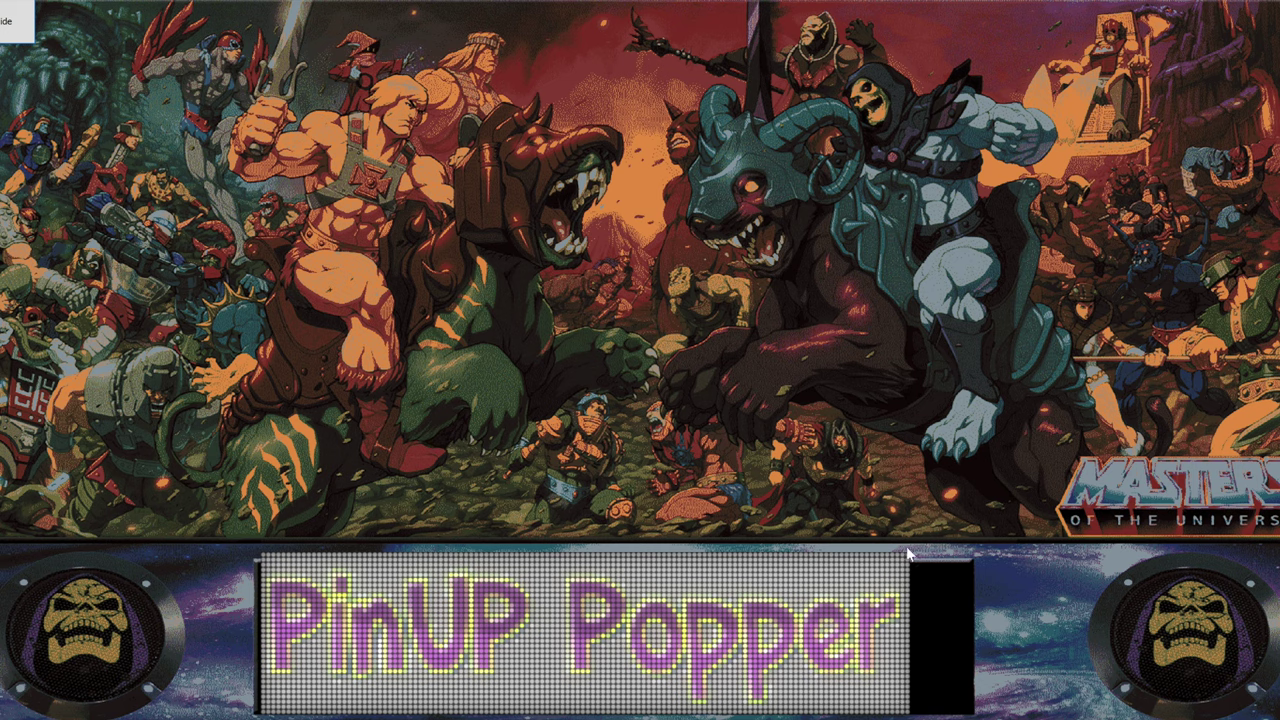
left_click_drag(838, 623, 849, 625)
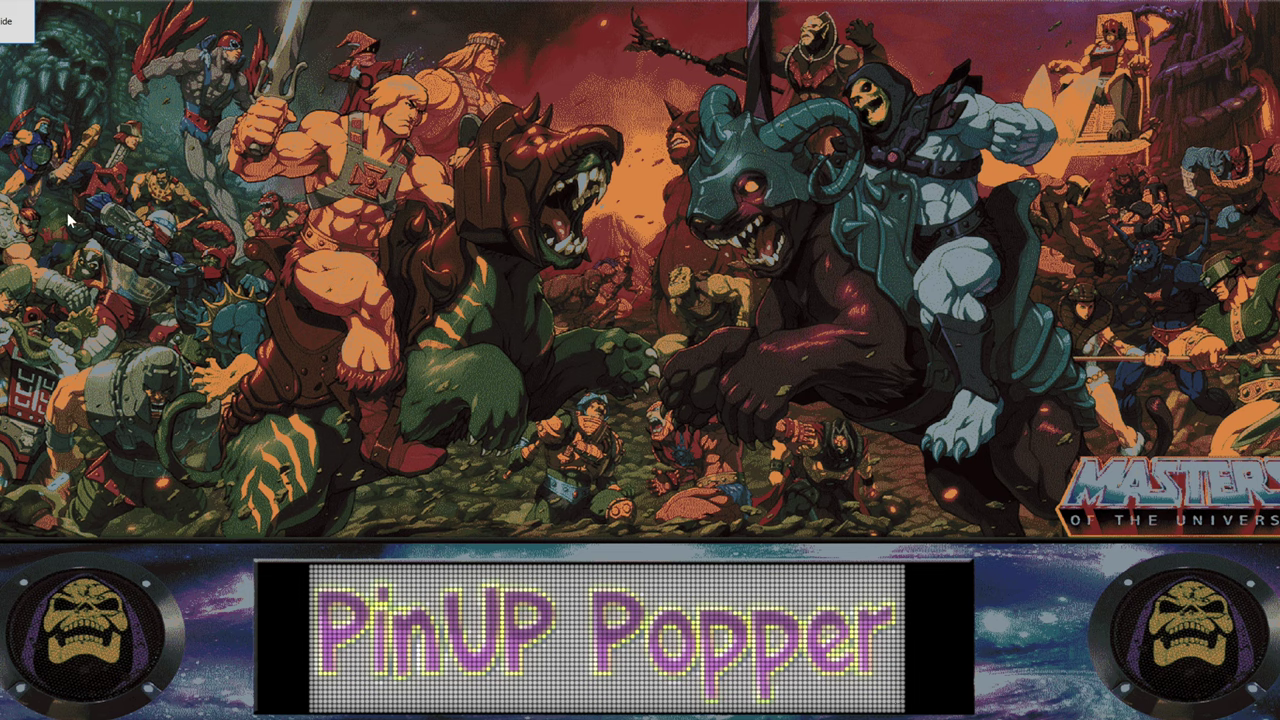
left_click(7, 32)
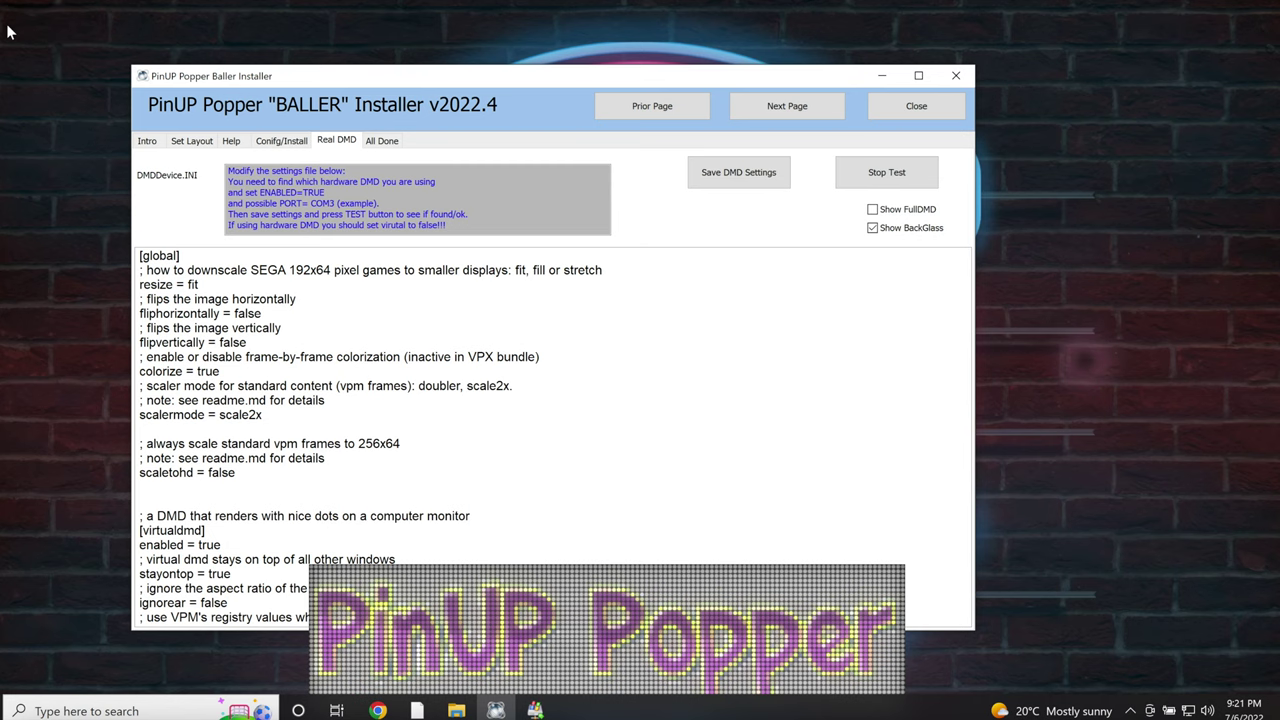
left_click(890, 174)
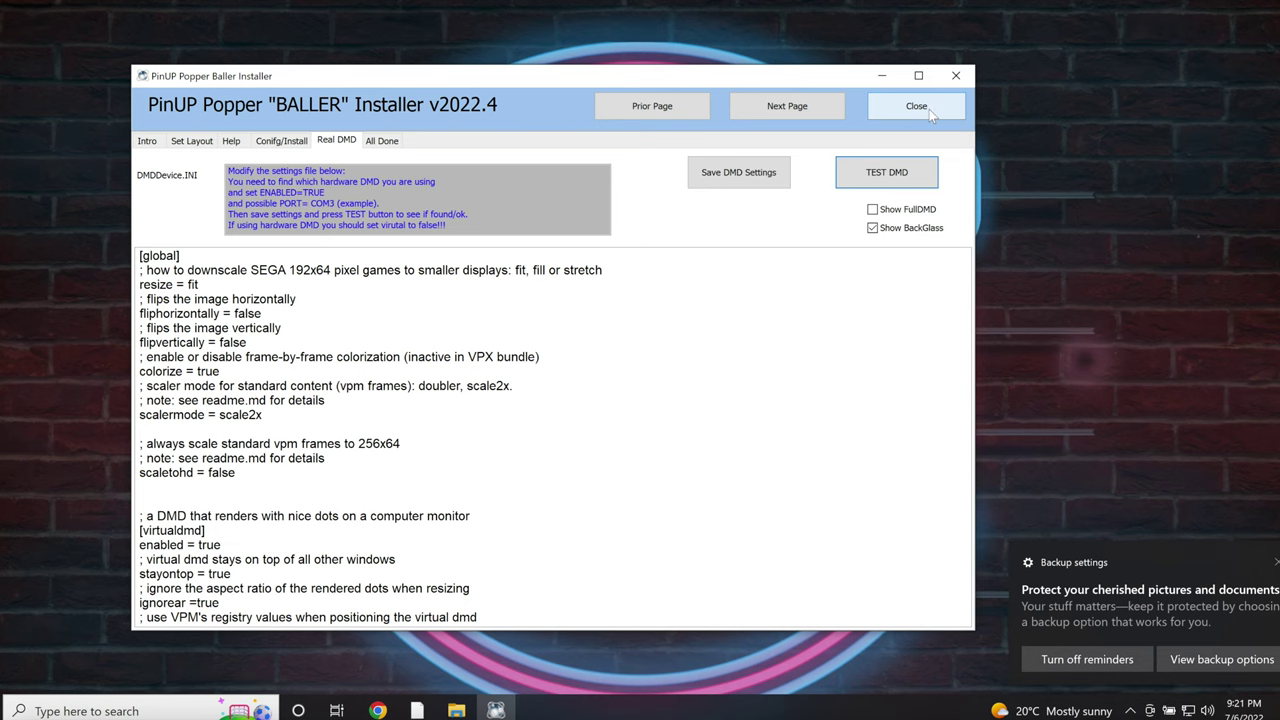
left_click(384, 141)
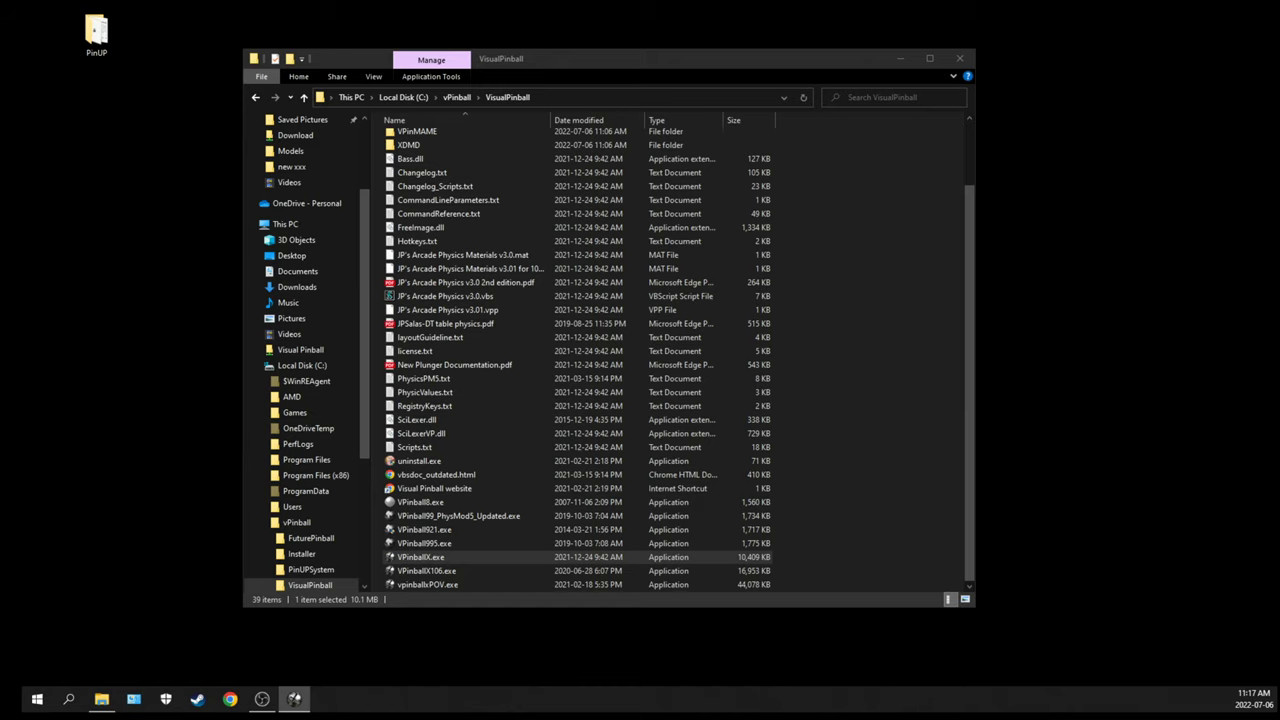
Launch VPinballX.exe from the VisualPinball folder, maximize it, and bring up the Keys, Nudge and DOF settings
key("Return")
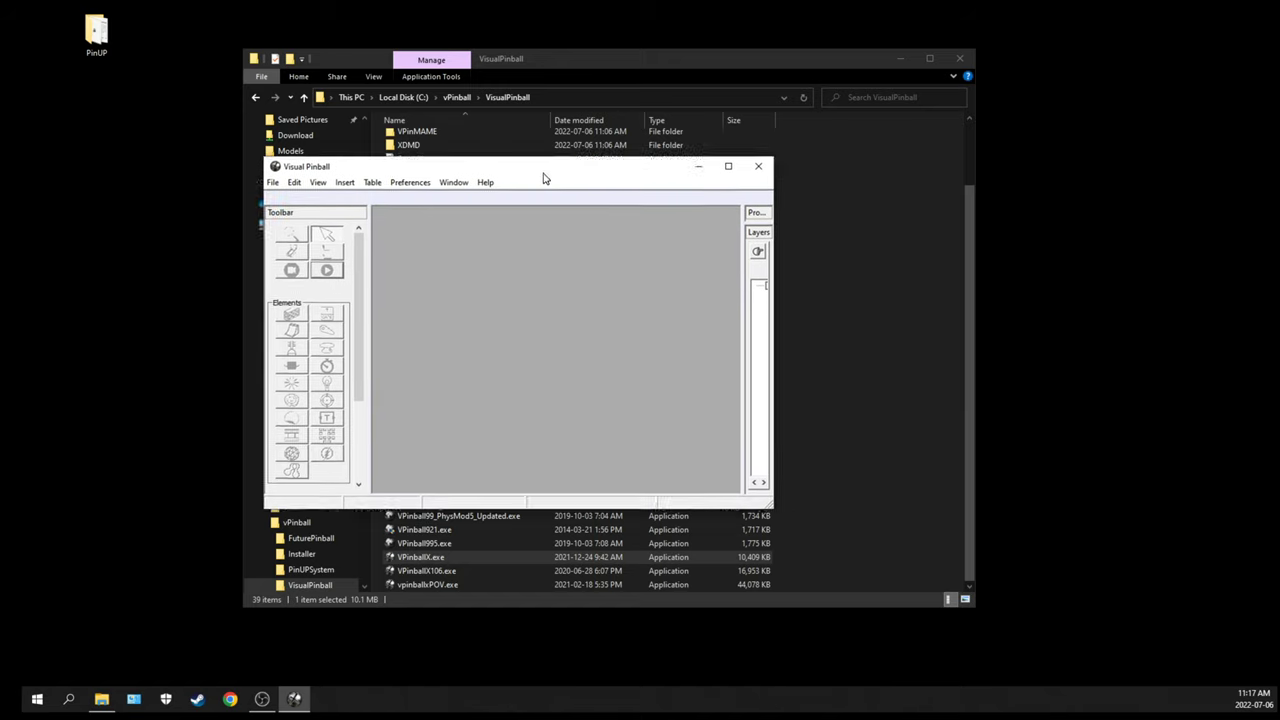
left_click_drag(543, 174, 577, 86)
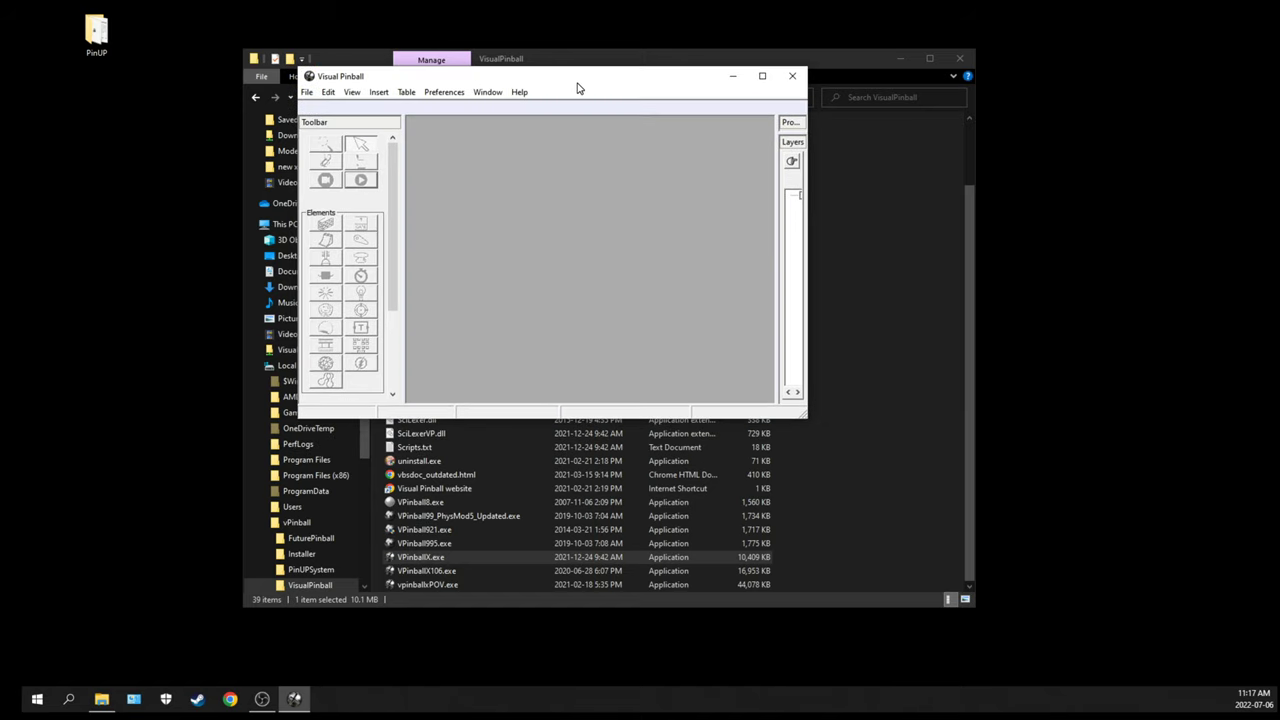
left_click(758, 76)
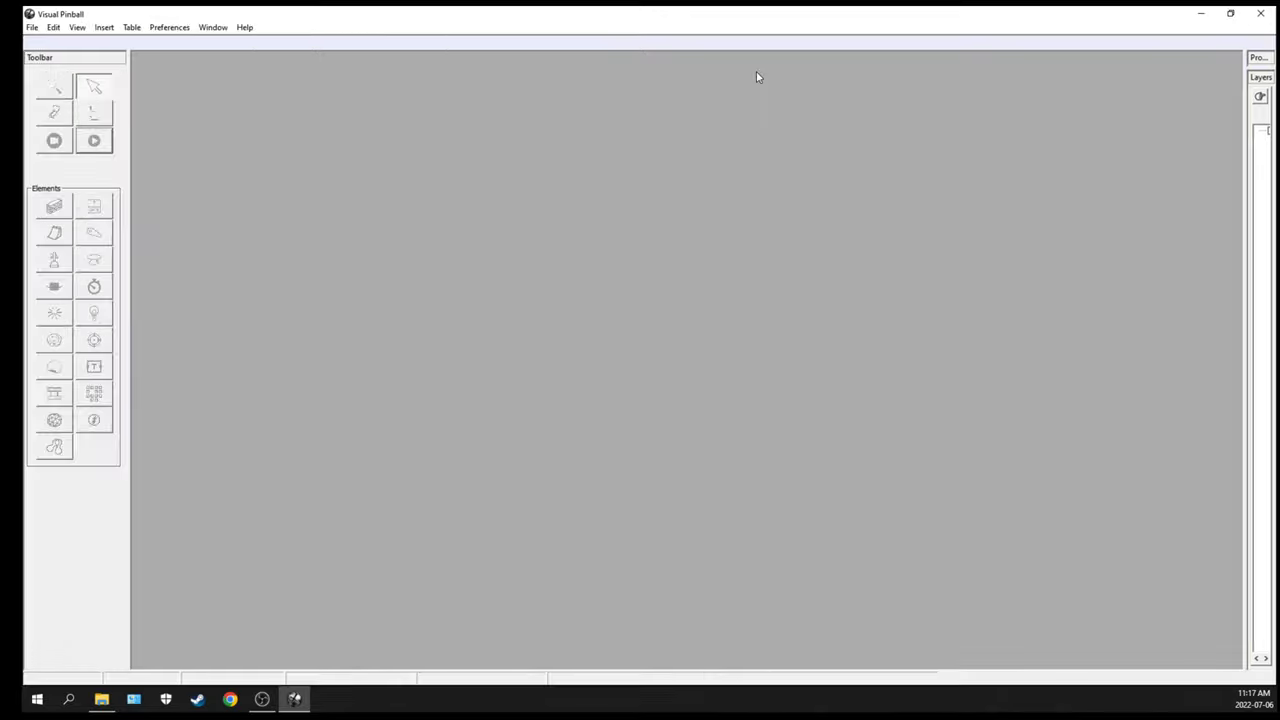
left_click(182, 30)
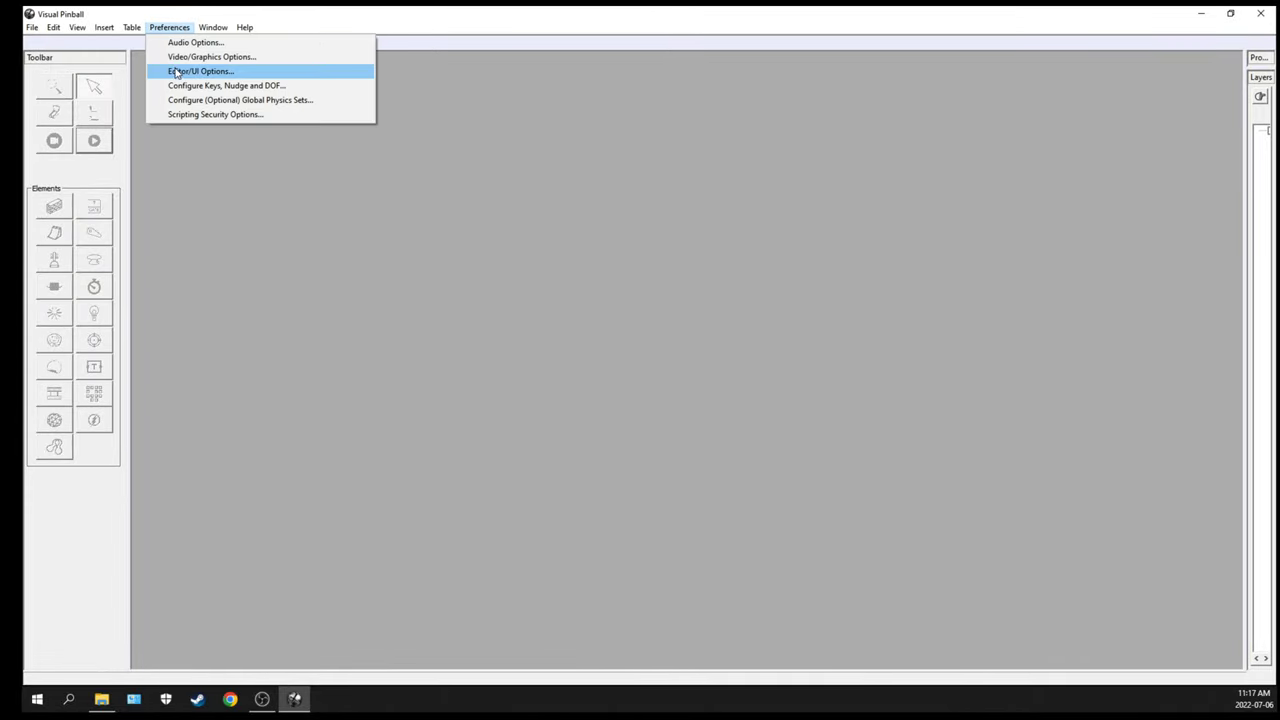
left_click(203, 90)
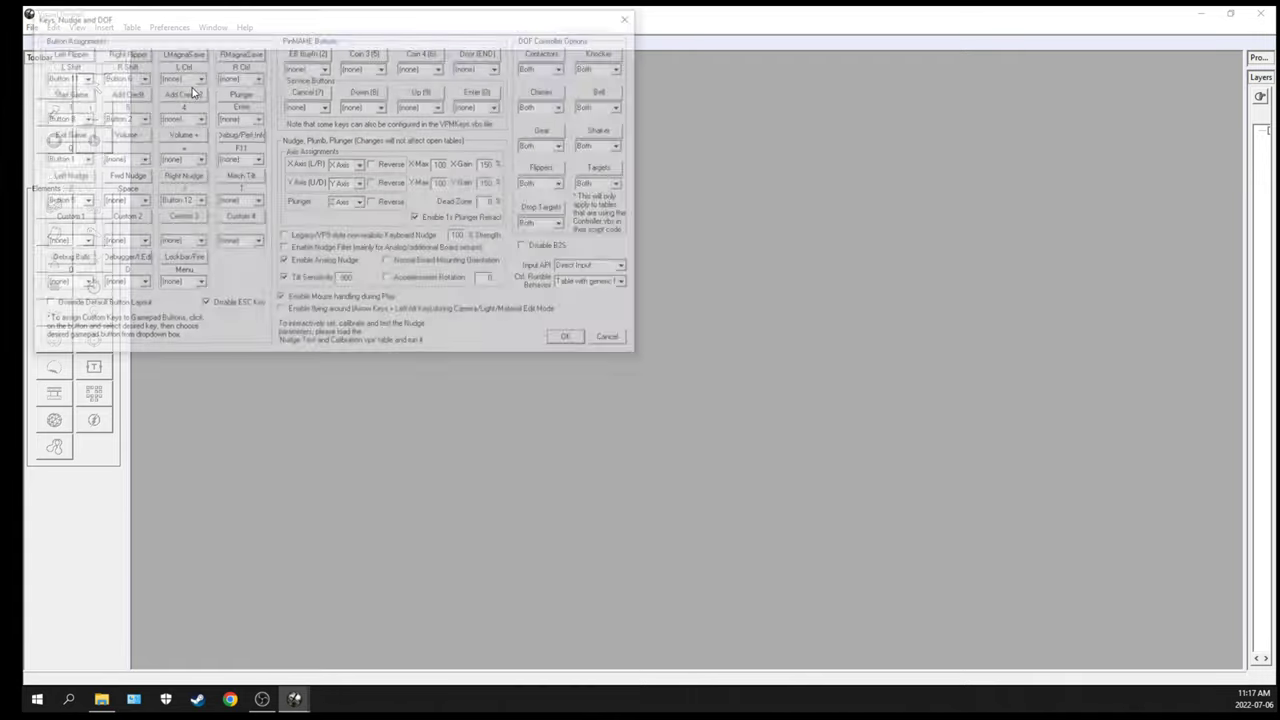
left_click_drag(185, 22, 335, 138)
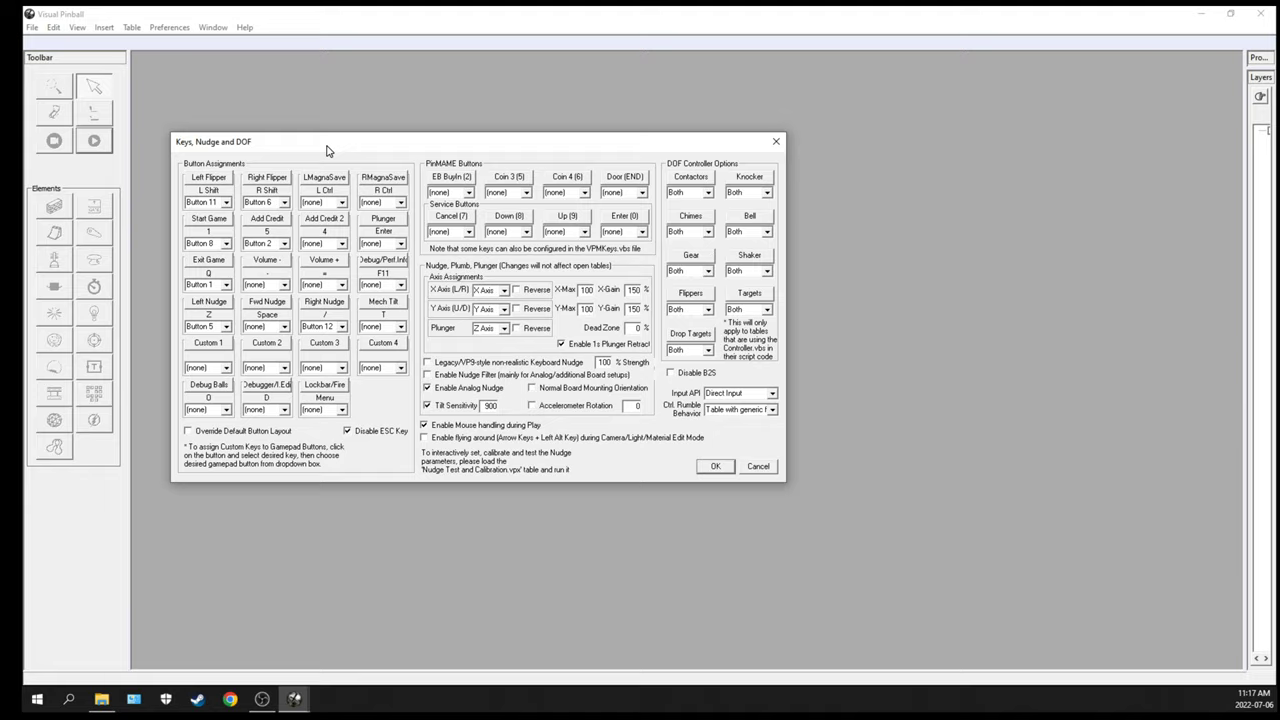
Test the ATG Control Deck's buttons and axes in the Windows game controller properties
key("alt+Tab")
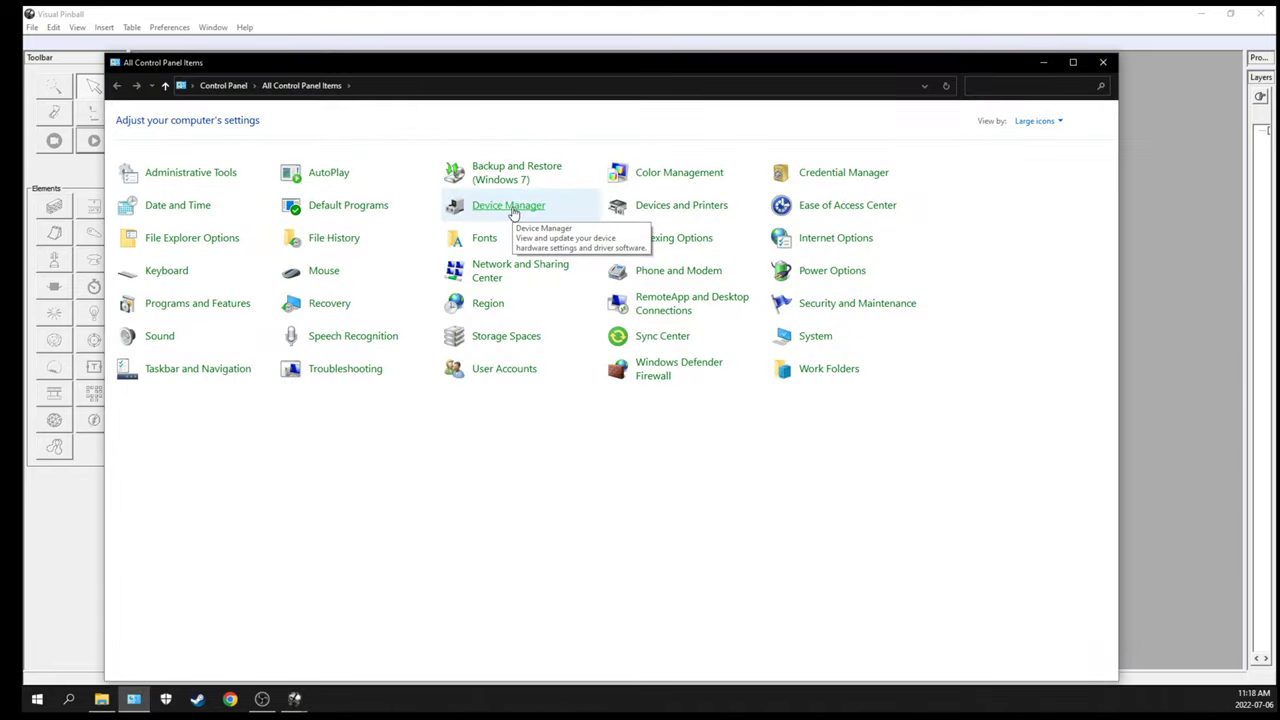
left_click(685, 214)
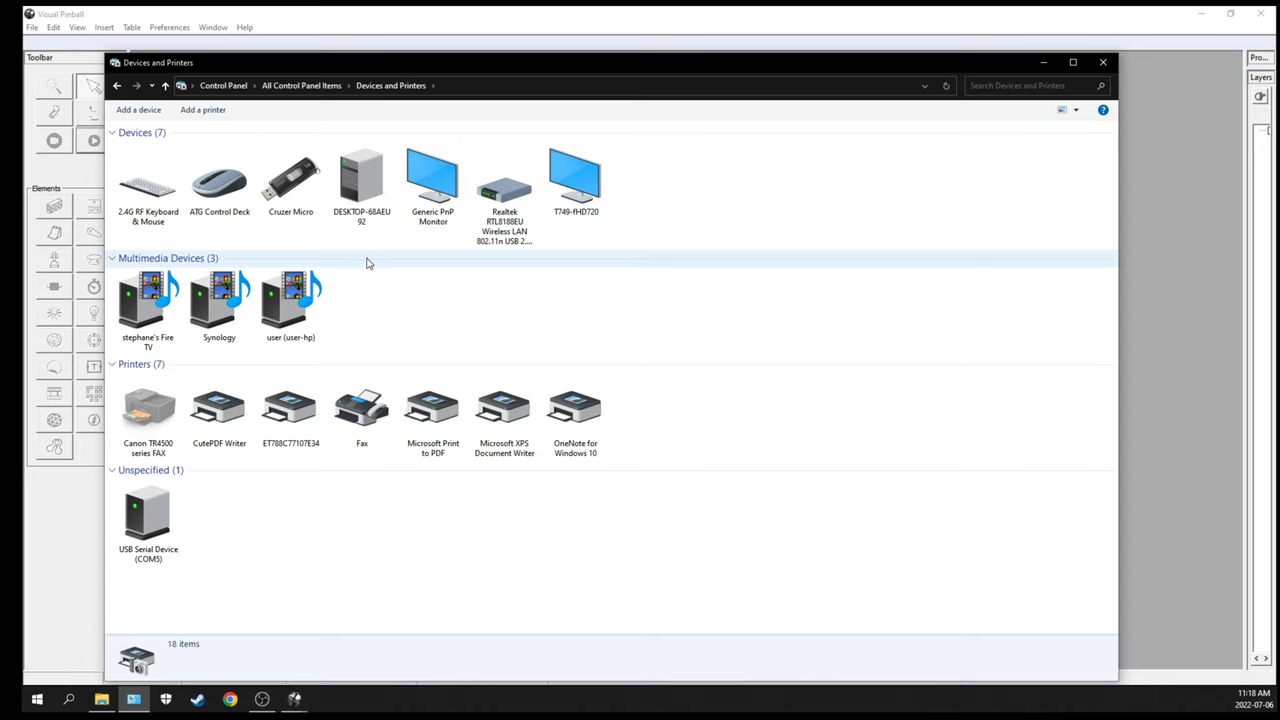
right_click(218, 201)
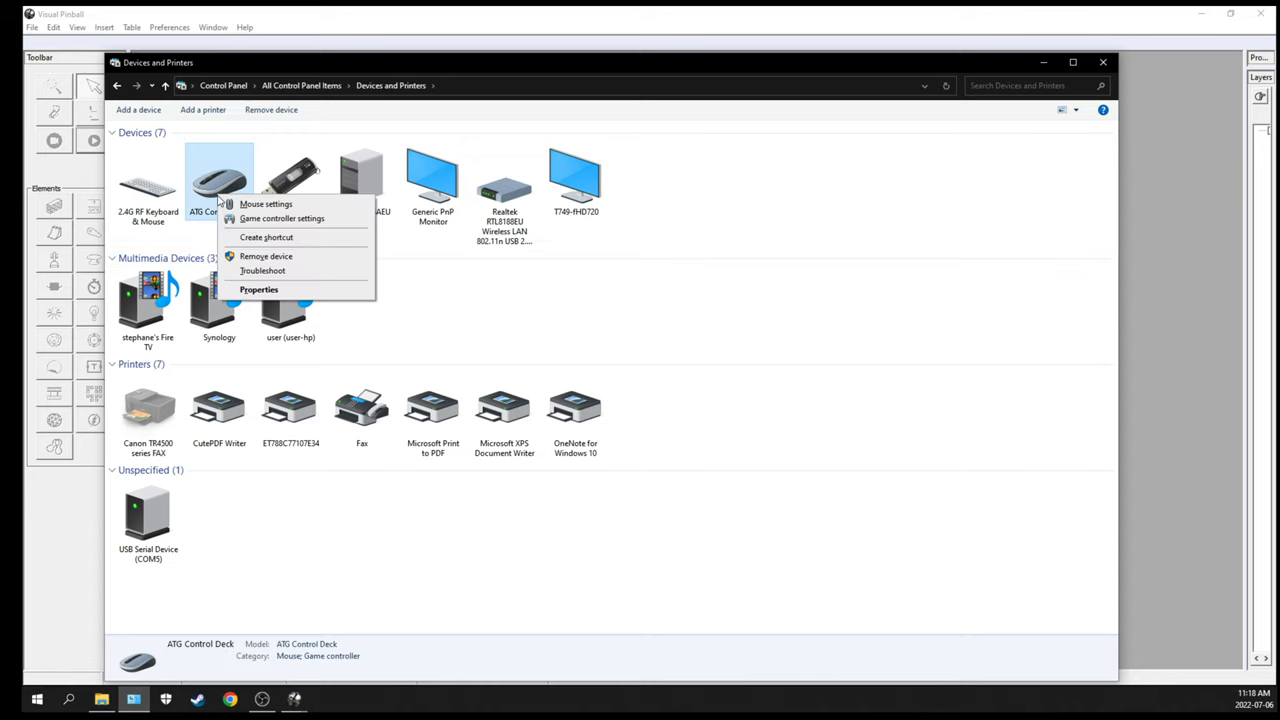
left_click(255, 222)
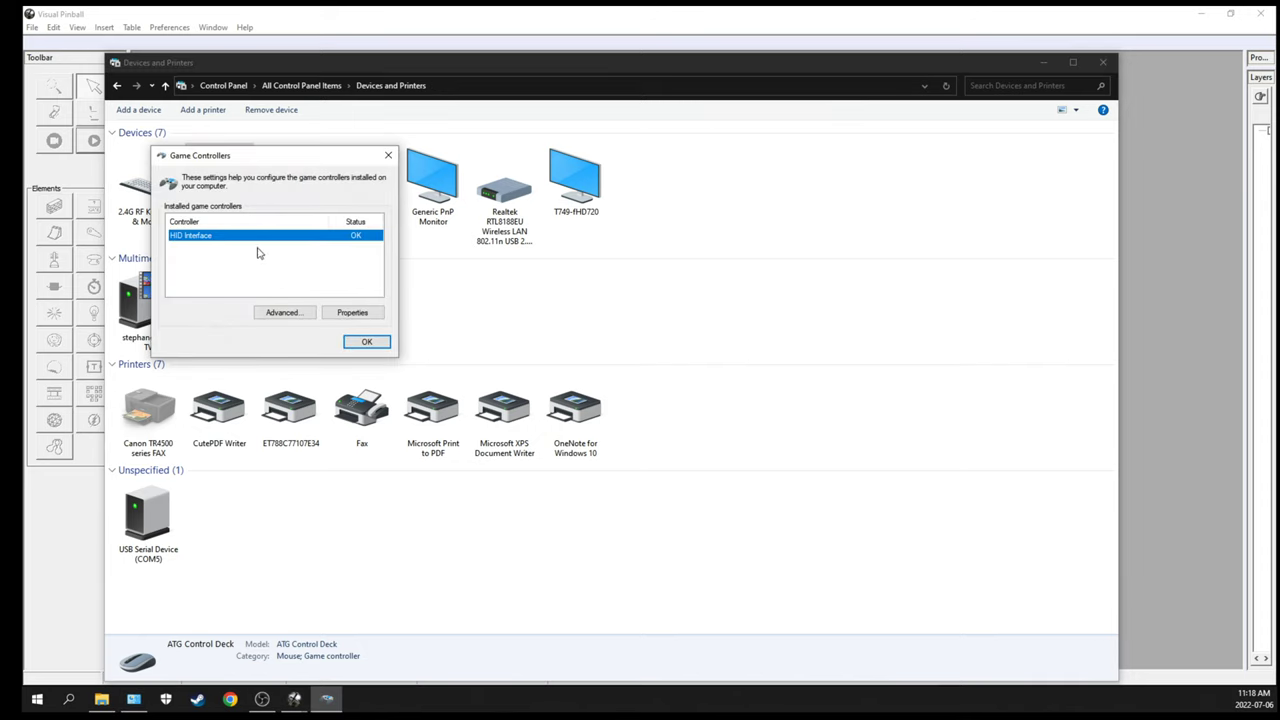
left_click(362, 315)
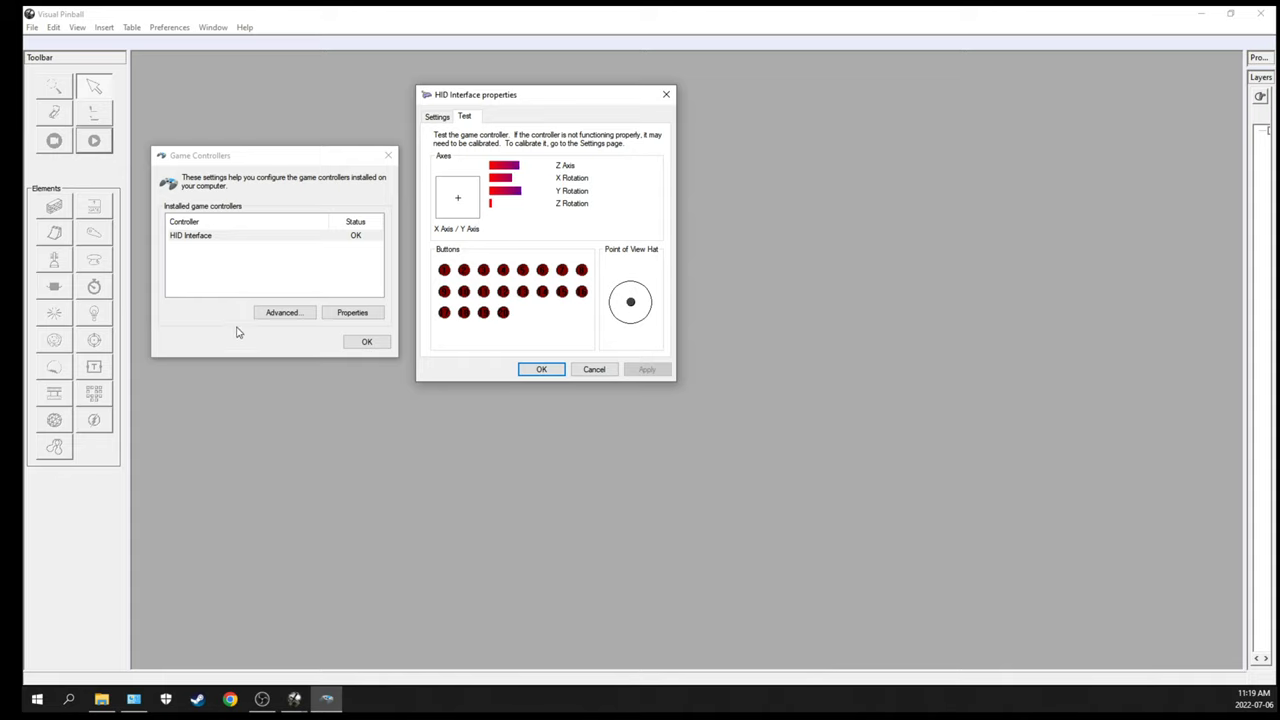
left_click(594, 369)
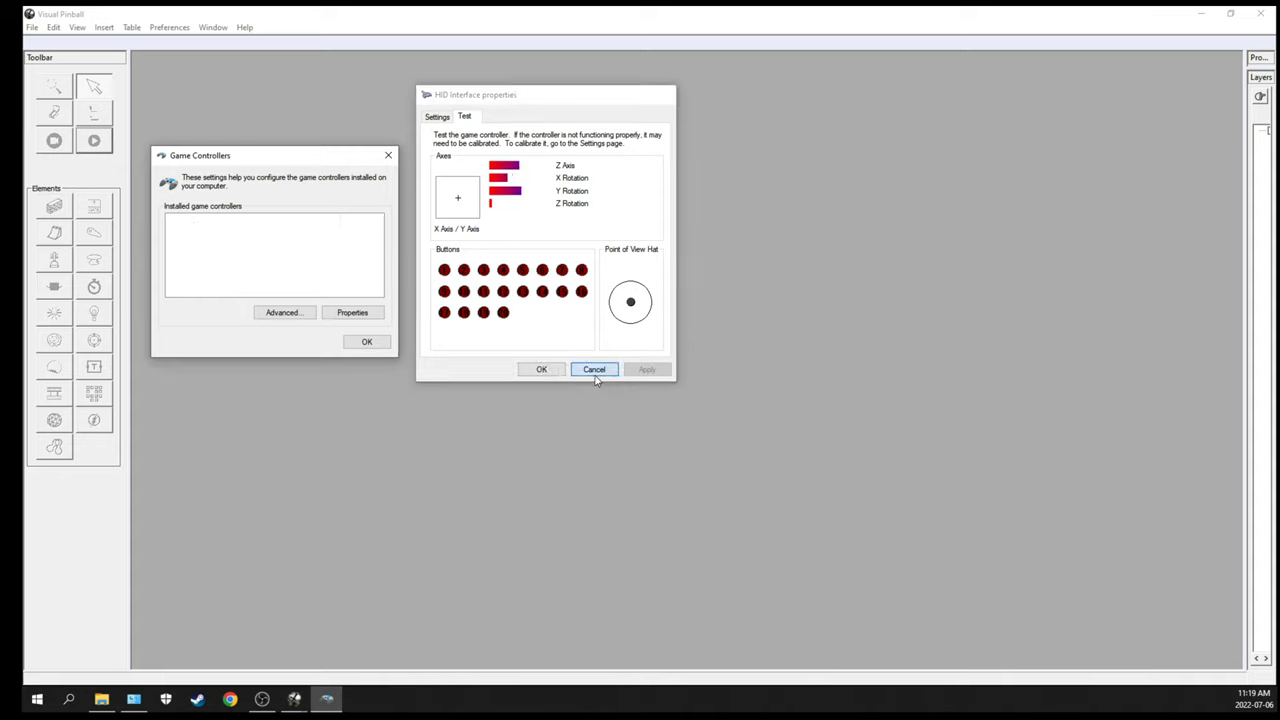
left_click(366, 343)
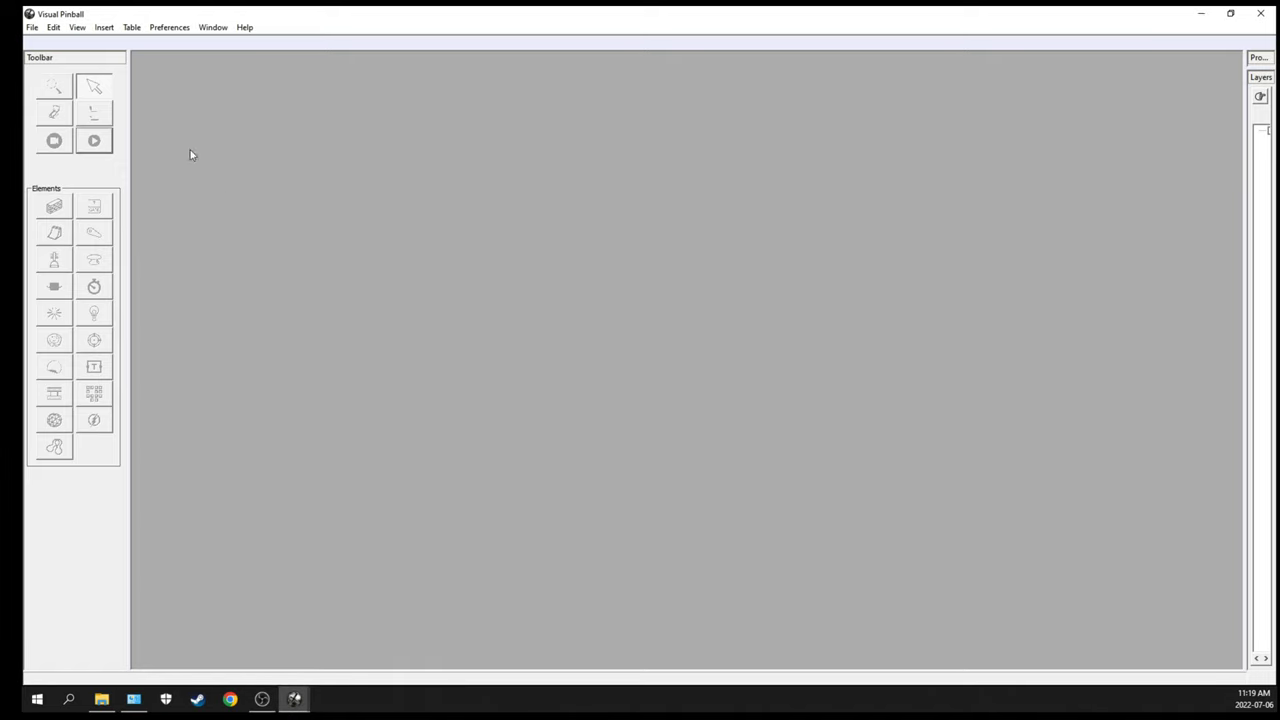
Review the button assignments and DOF options in Visual Pinball's Keys, Nudge and DOF settings and accept them
left_click(160, 31)
left_click(168, 85)
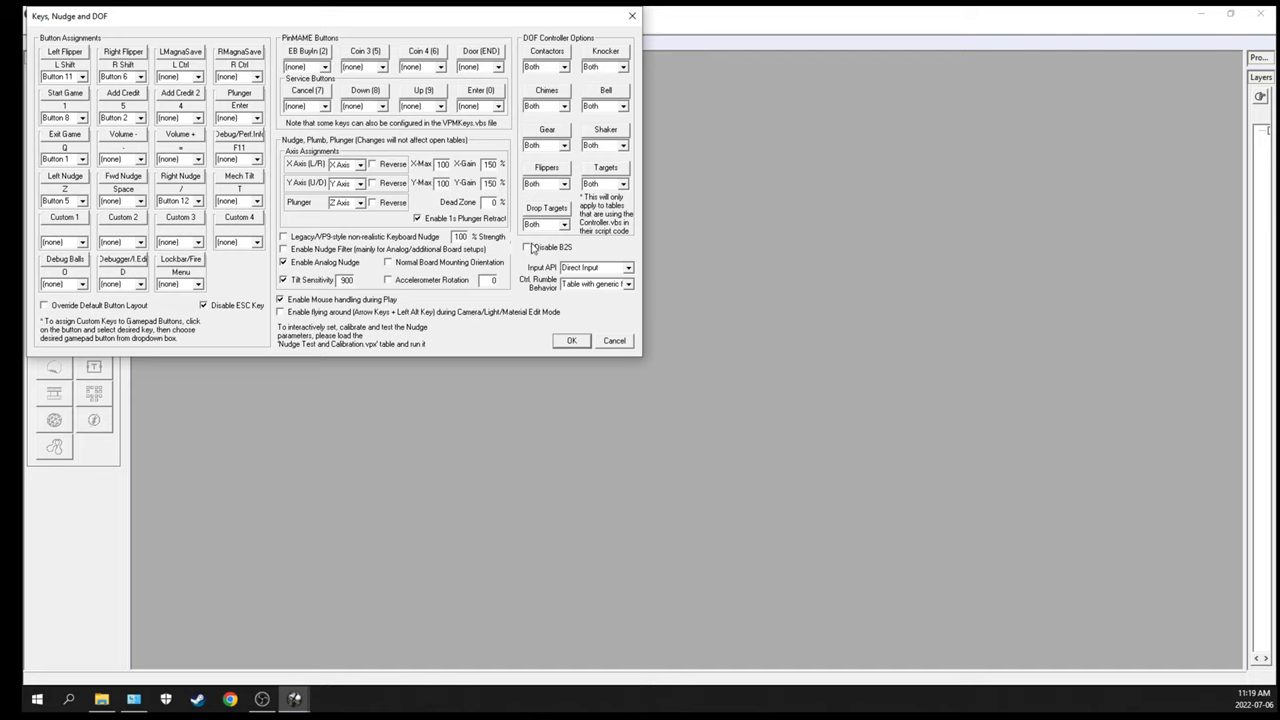
left_click(572, 341)
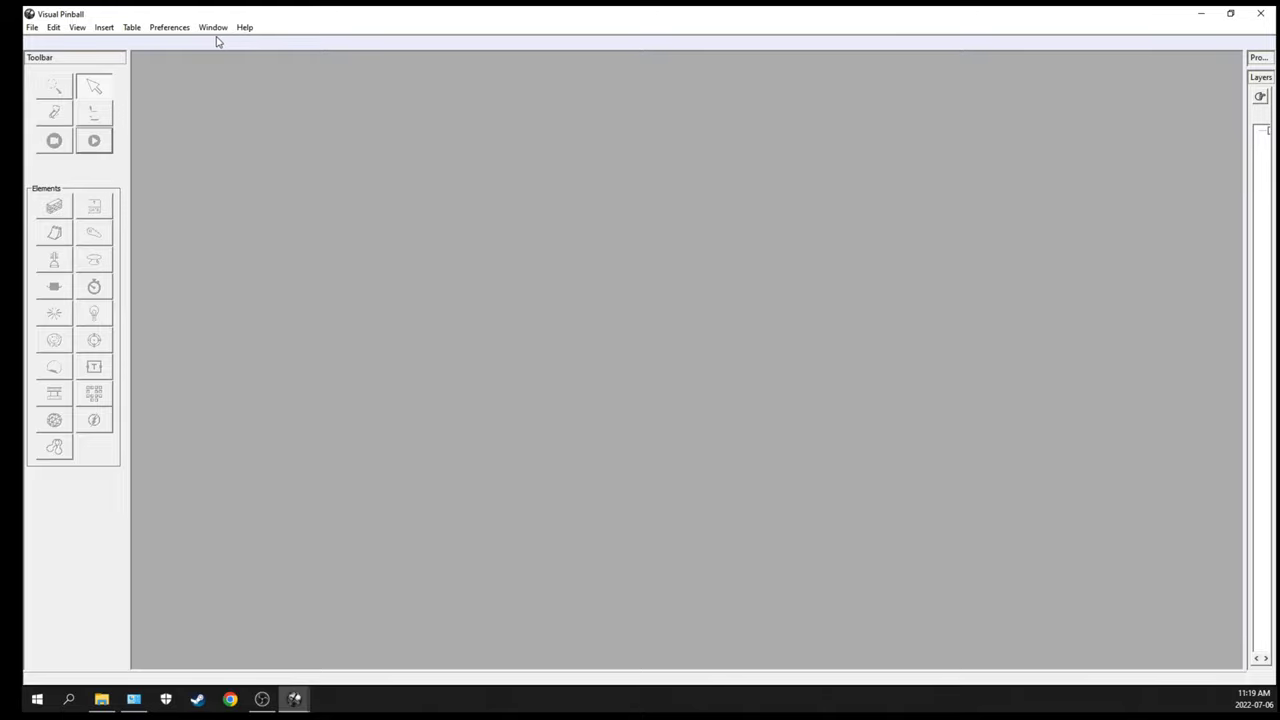
Turn on Force exclusive Fullscreen Mode in Visual Pinball's video and graphics options and accept the settings
left_click(191, 30)
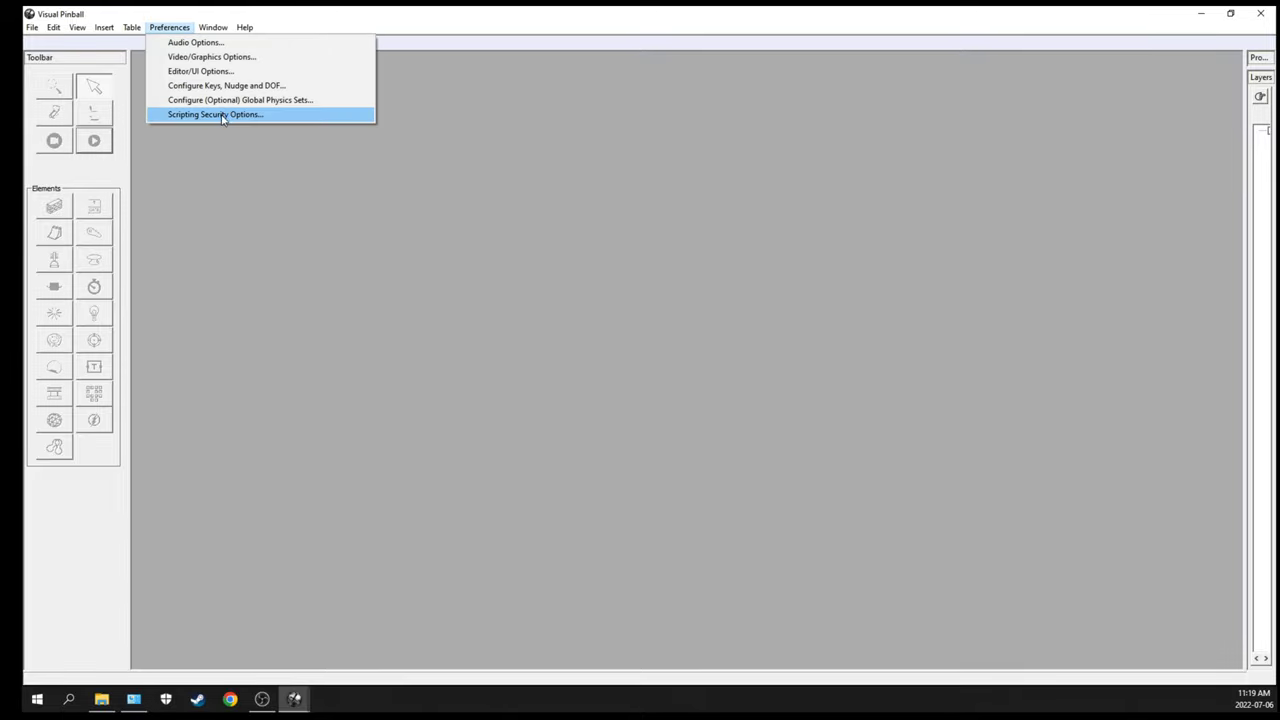
left_click(212, 57)
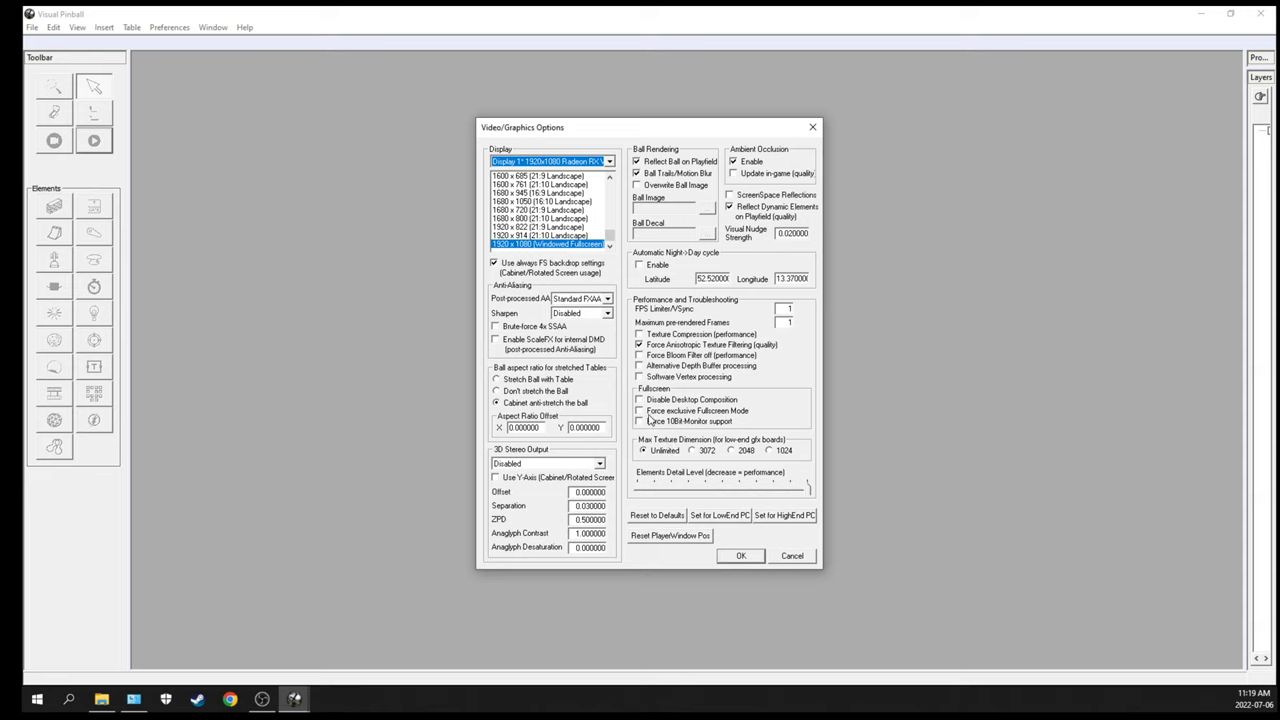
left_click(640, 411)
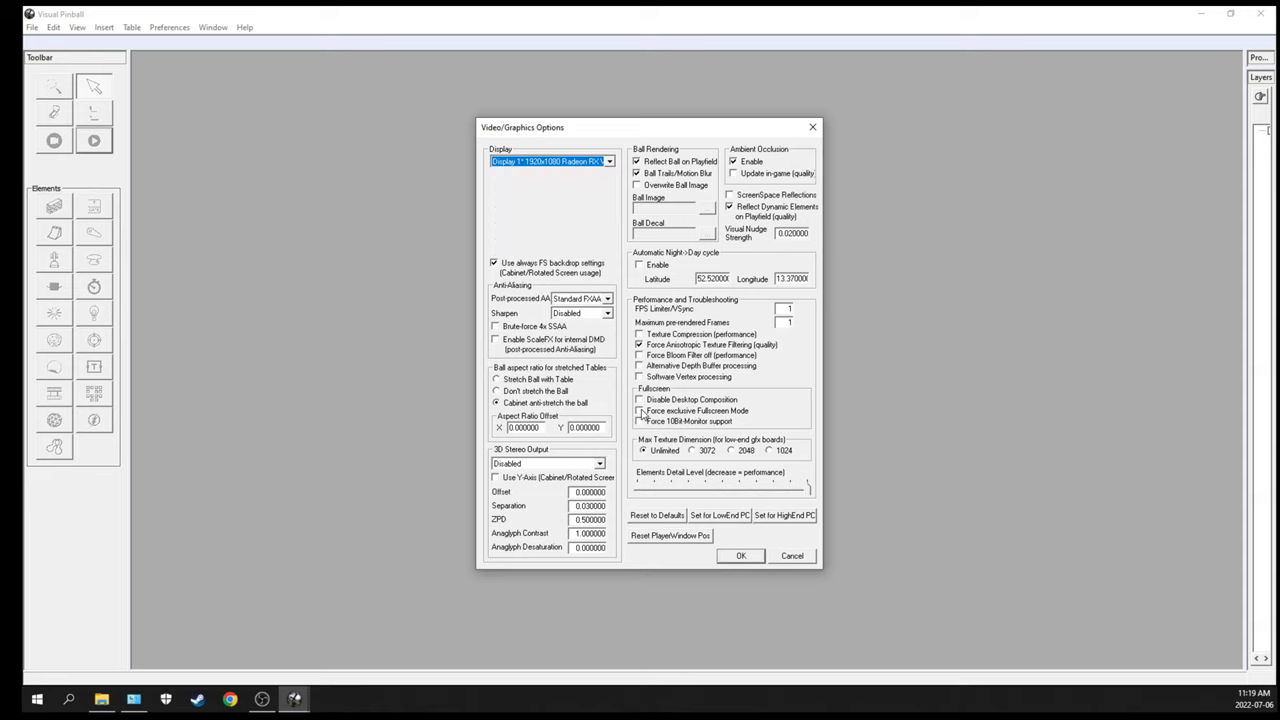
left_click(741, 556)
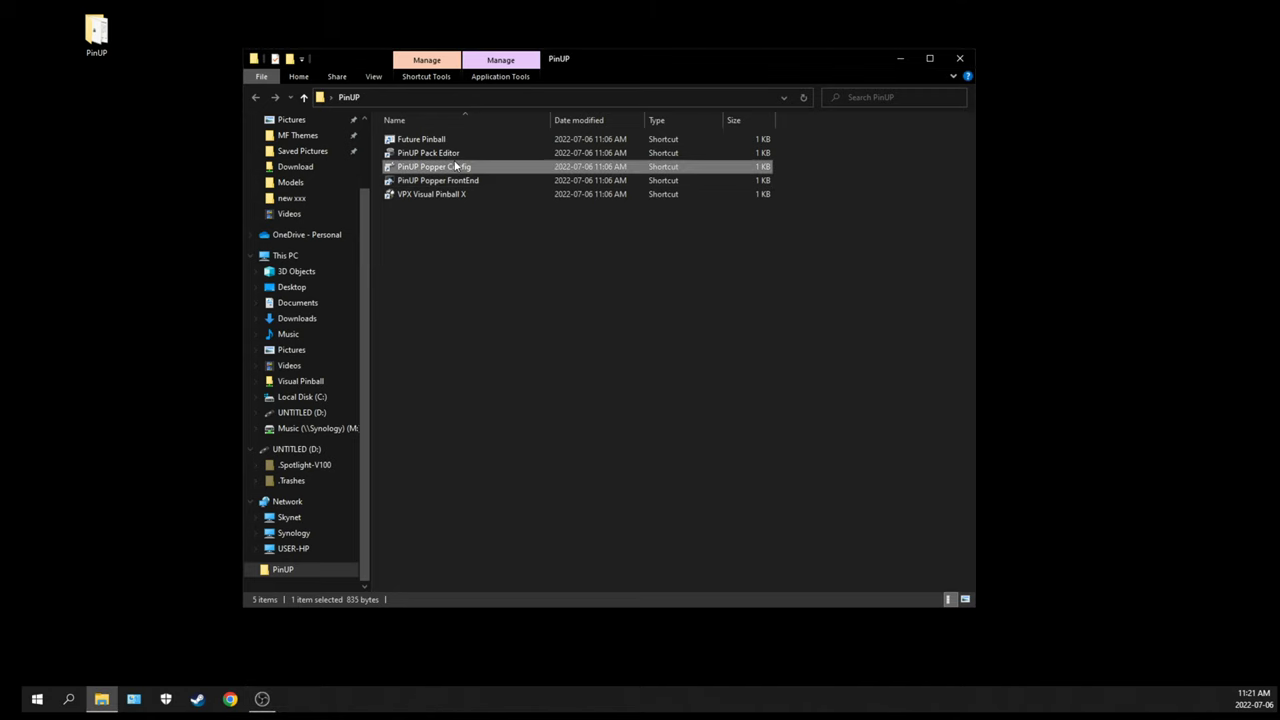
Launch PinUP Popper Config, maximize it, and bring up Popper's controller setup
double_click(455, 166)
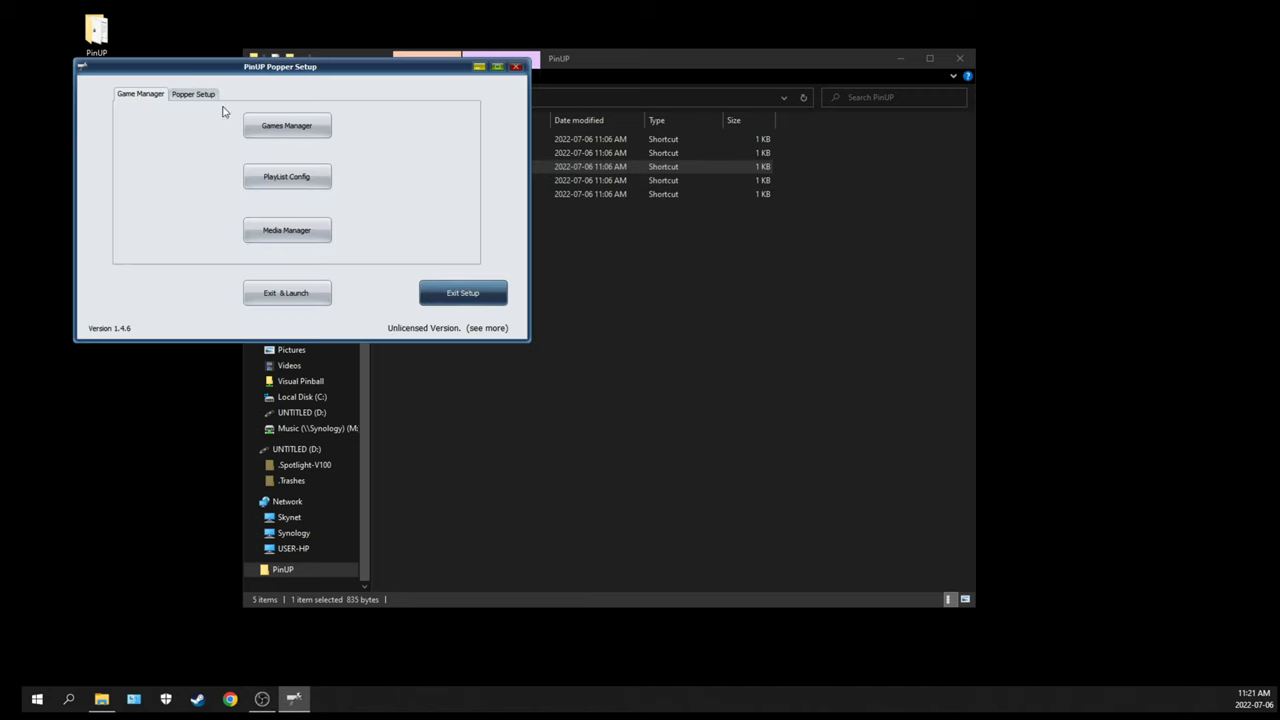
left_click(497, 68)
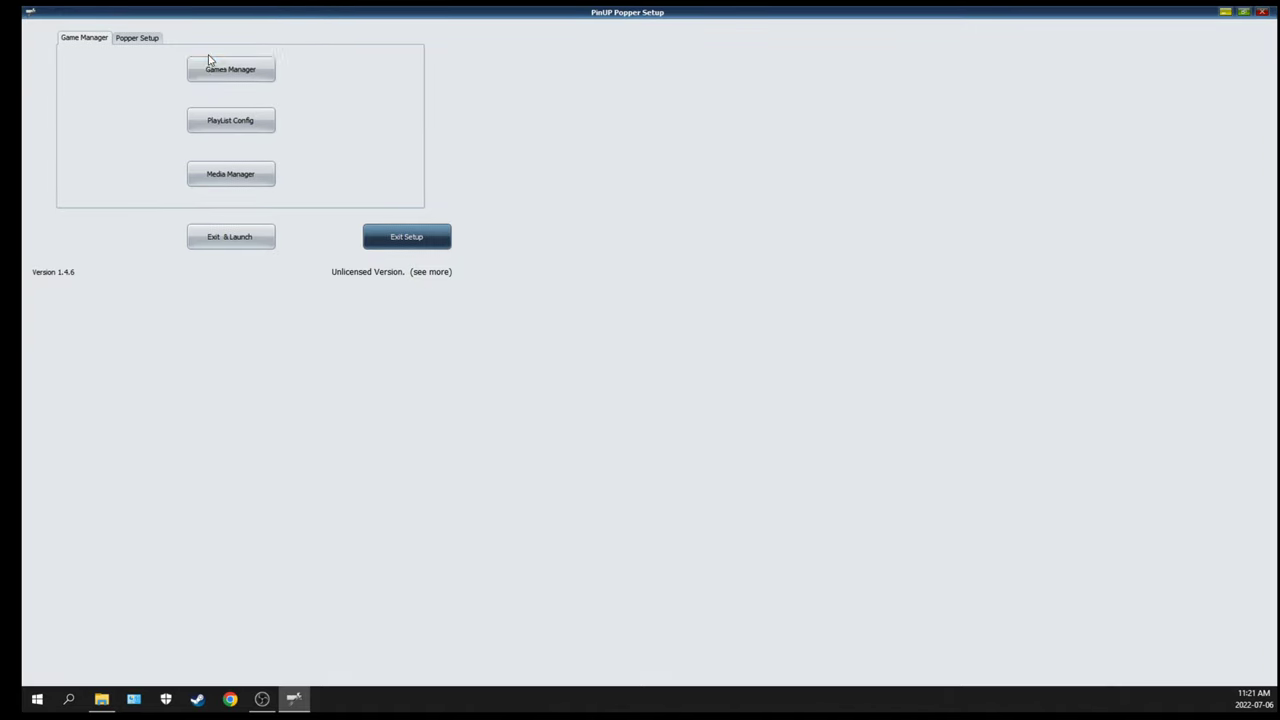
left_click(158, 42)
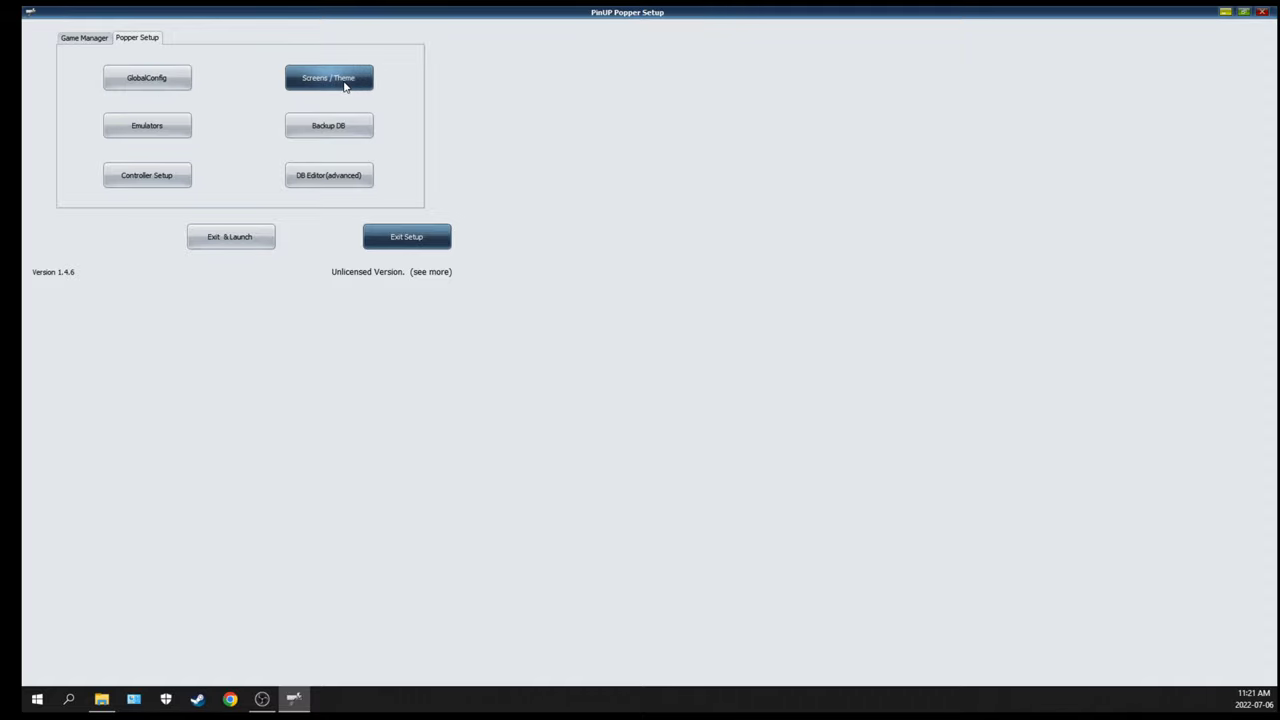
left_click(160, 187)
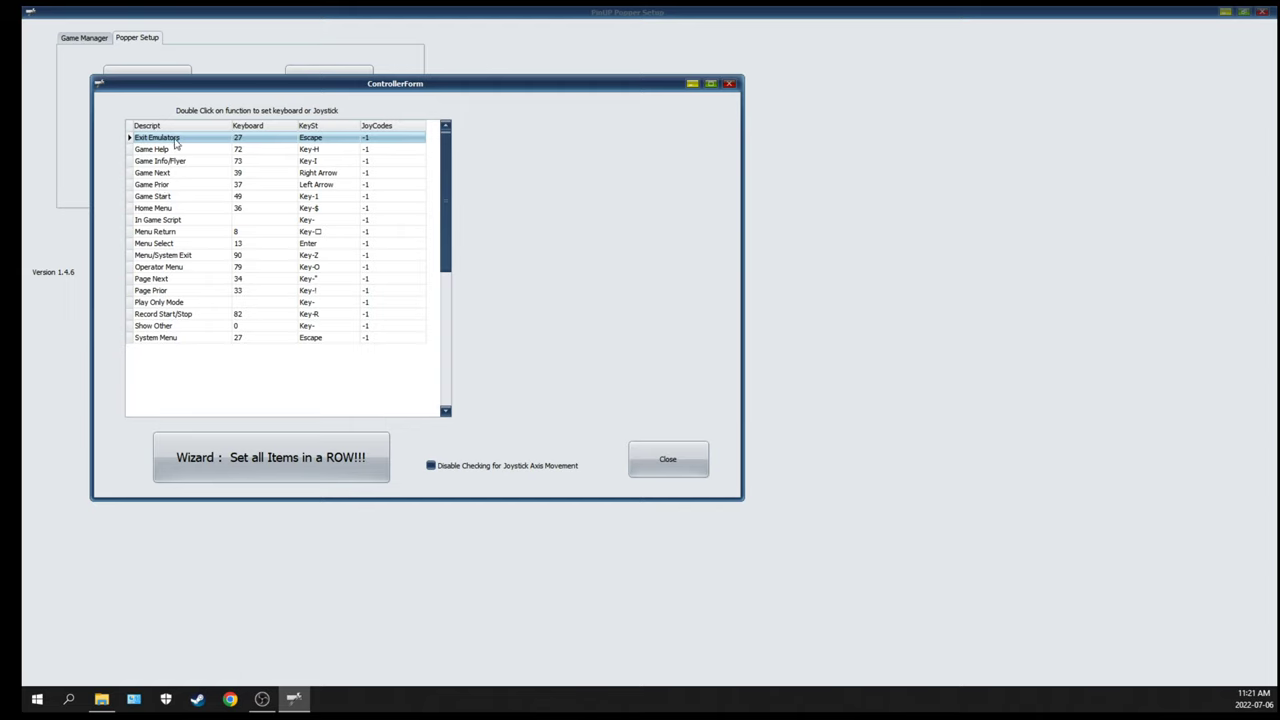
Assign joystick buttons to Exit Emulators (code 99), Game Next (code 5), Game Prior (code 10) and Game Start
double_click(174, 139)
left_click(156, 174)
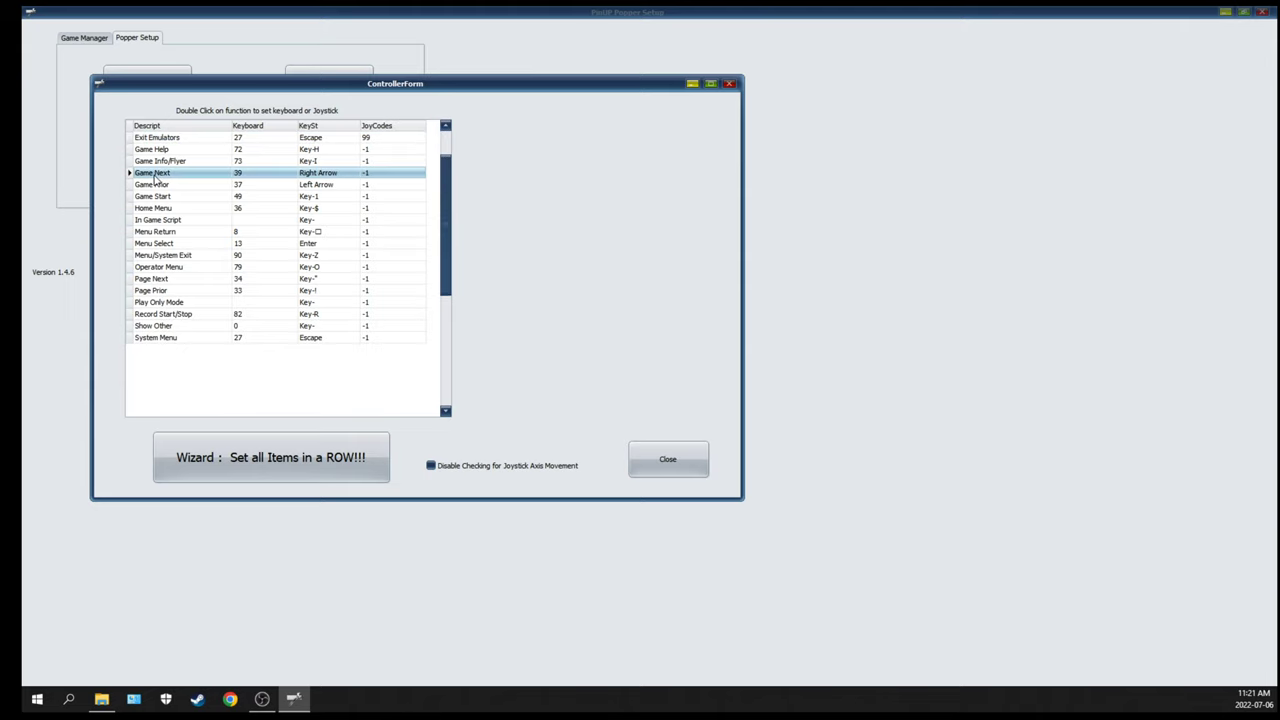
double_click(155, 176)
double_click(170, 190)
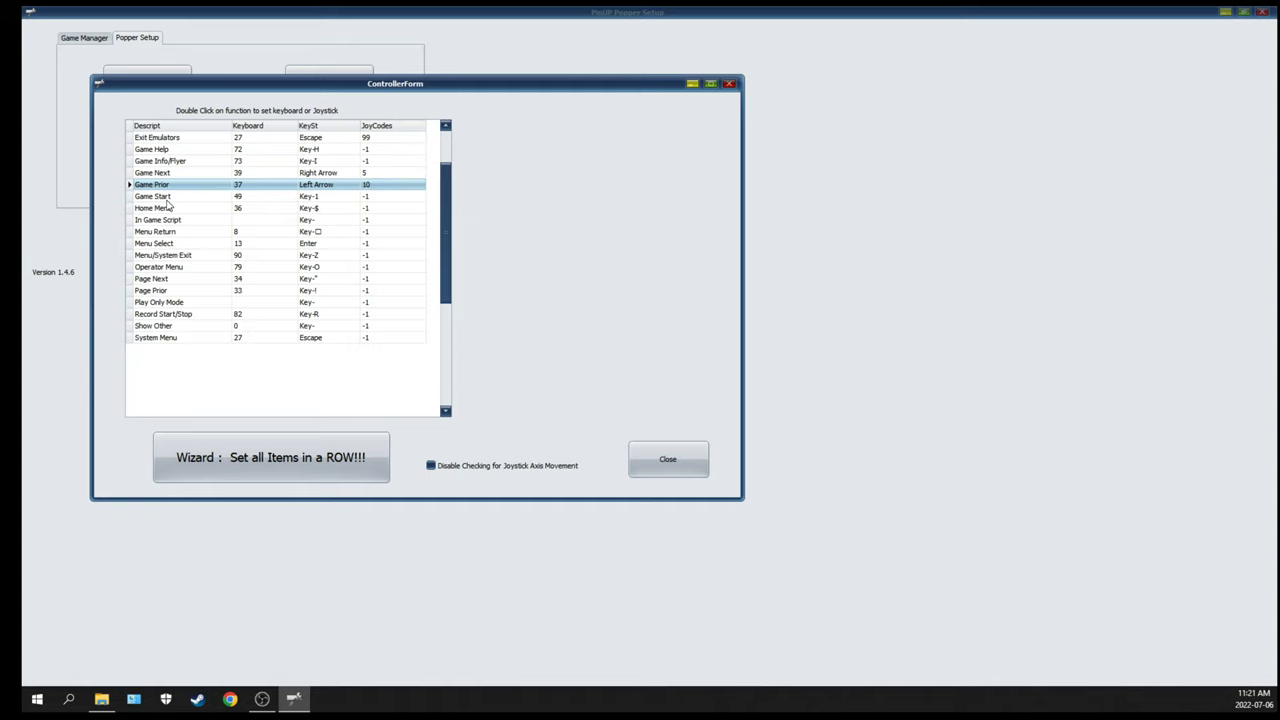
double_click(155, 197)
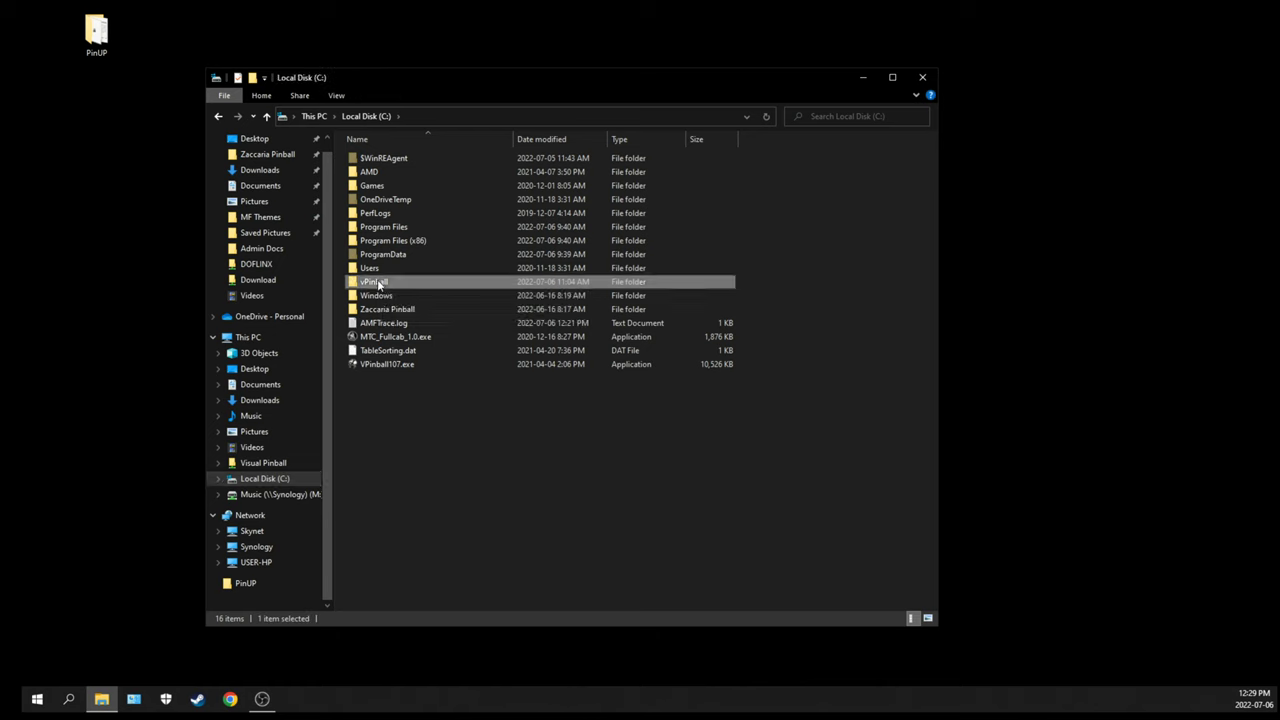
Launch Future Pinball.exe from the vPinball\FuturePinball folder and bring up its Game Keys and Controls settings
double_click(366, 286)
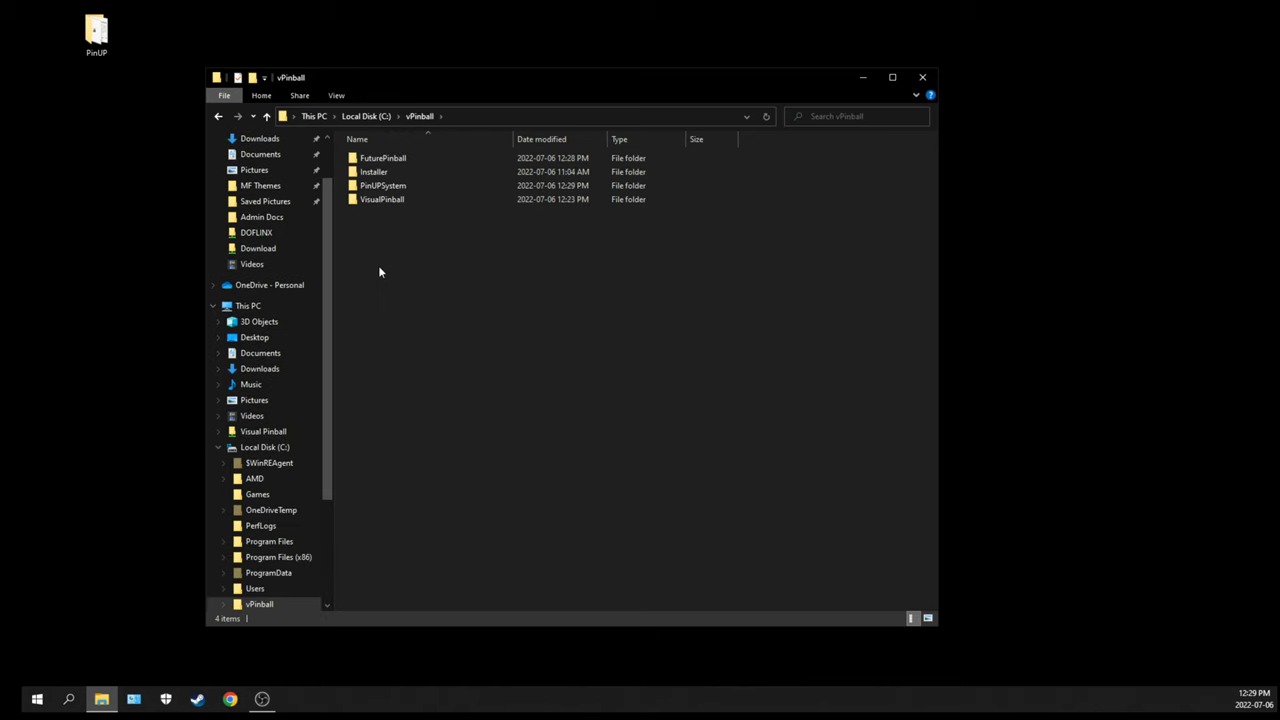
double_click(383, 160)
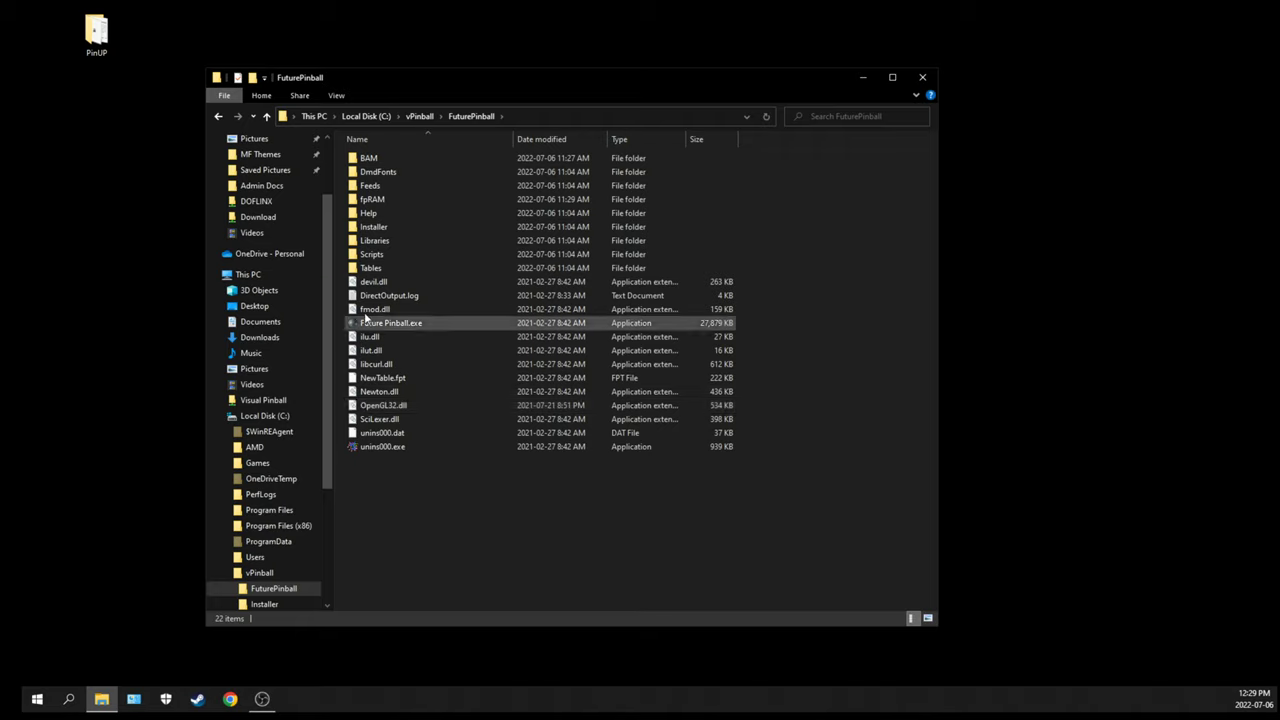
double_click(375, 322)
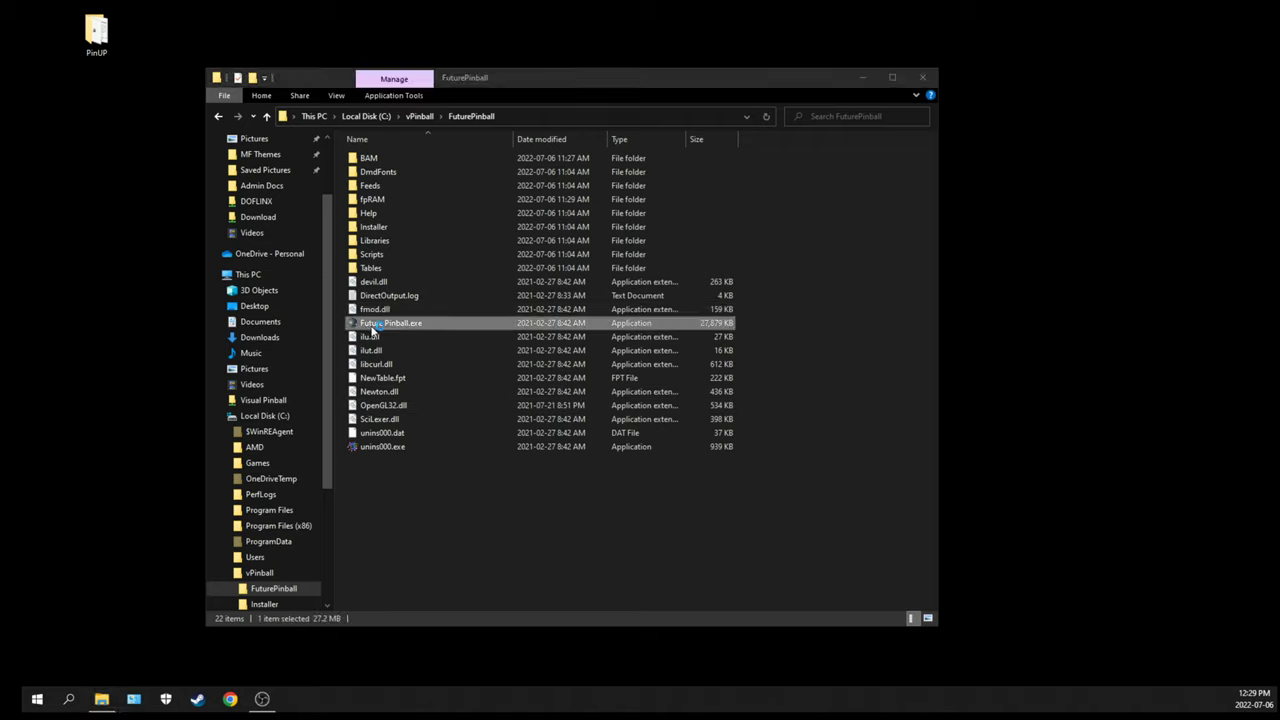
left_click(115, 27)
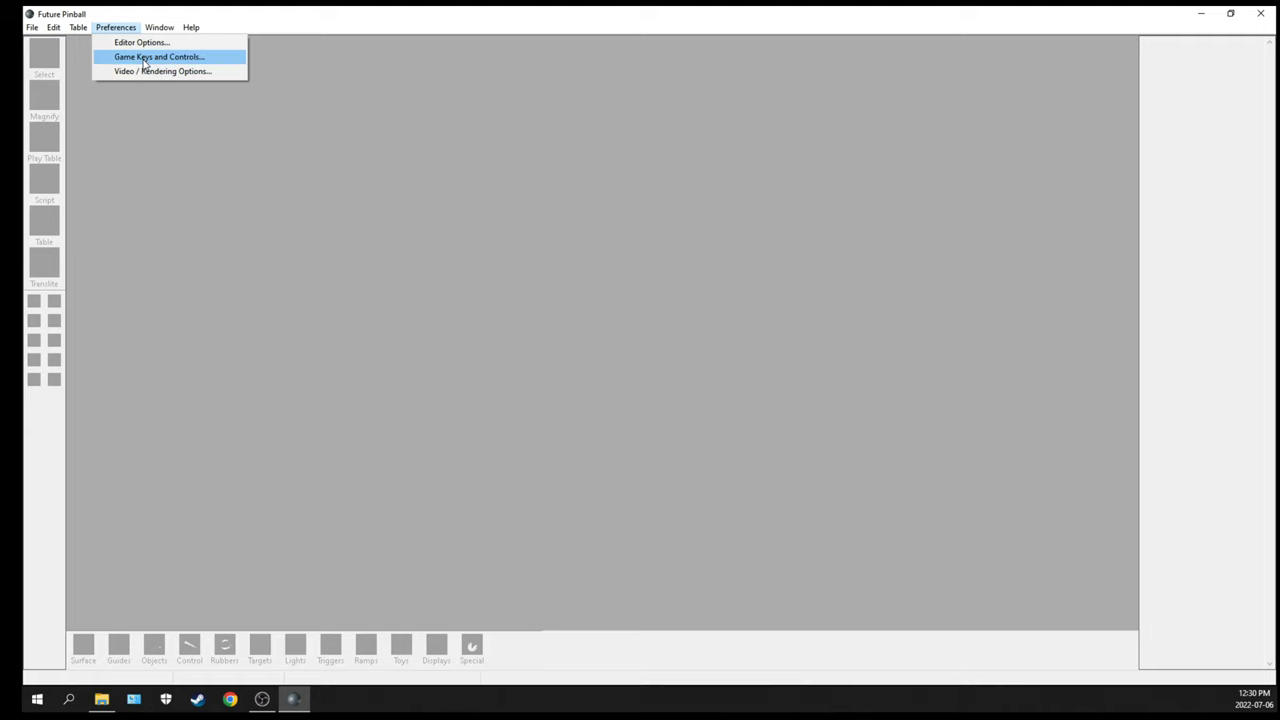
left_click(146, 57)
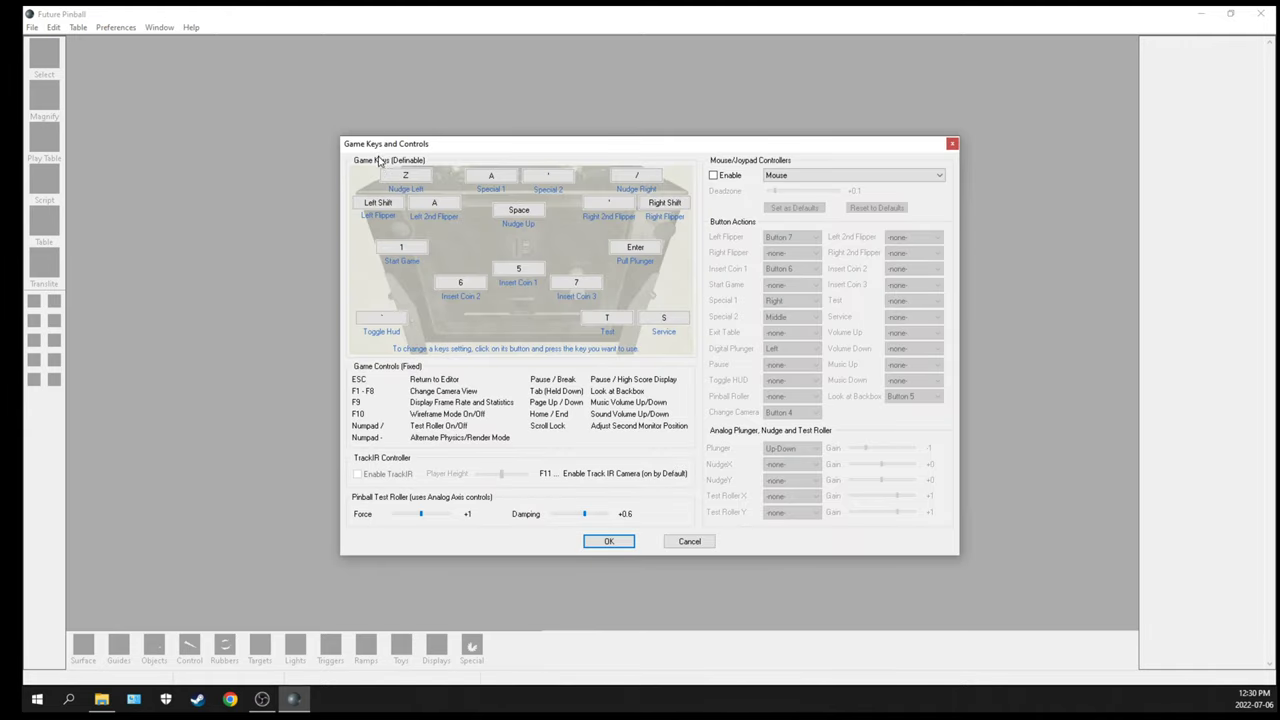
Enable the HID Interface controller in Future Pinball and assign Left Flipper to Button 11
left_click(362, 205)
left_click(714, 175)
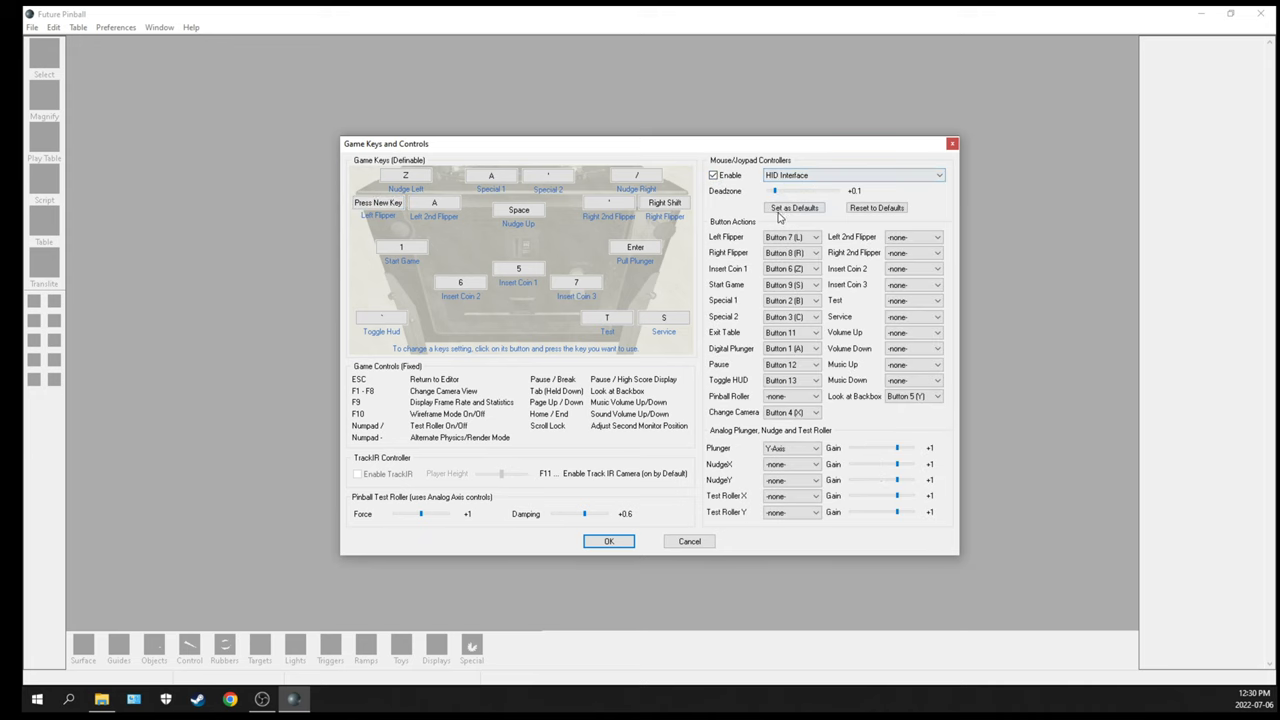
left_click(790, 237)
left_click(793, 339)
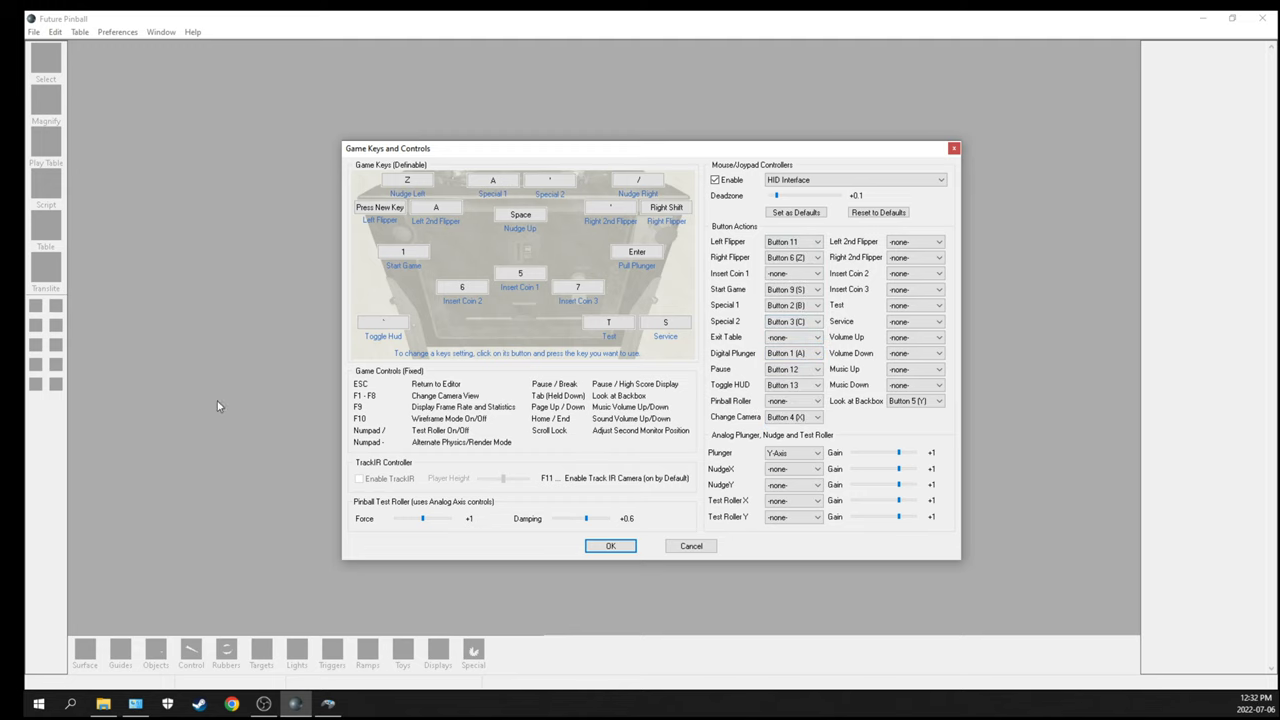
Assign Insert Coin 1 to Button 2 (B) and Start Game to Button 8 (R) on the HID Interface controller
left_click(790, 273)
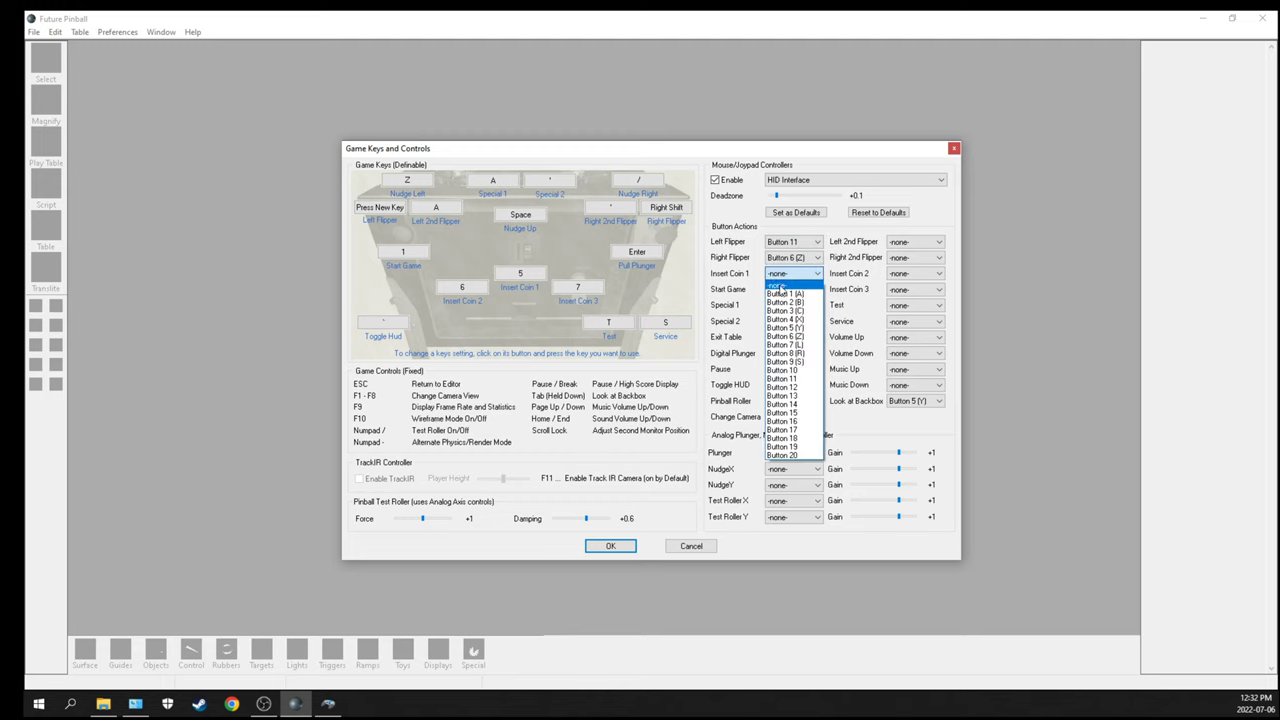
left_click(790, 309)
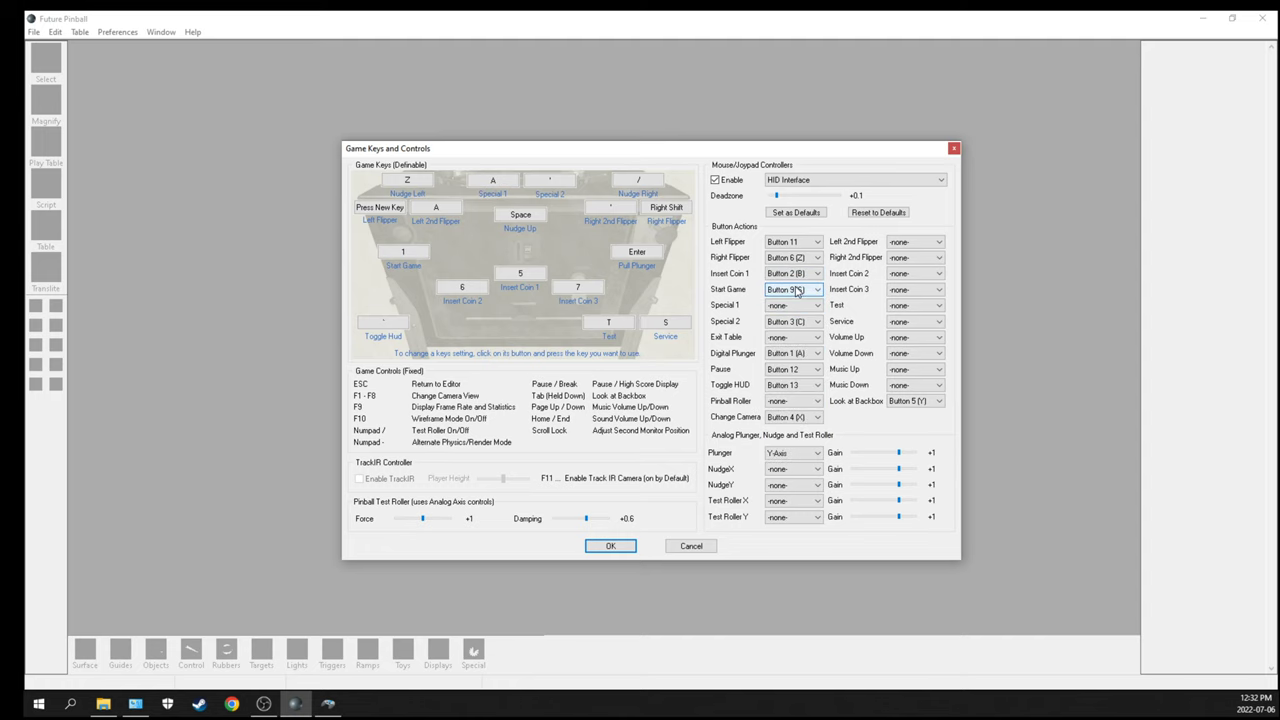
left_click(797, 290)
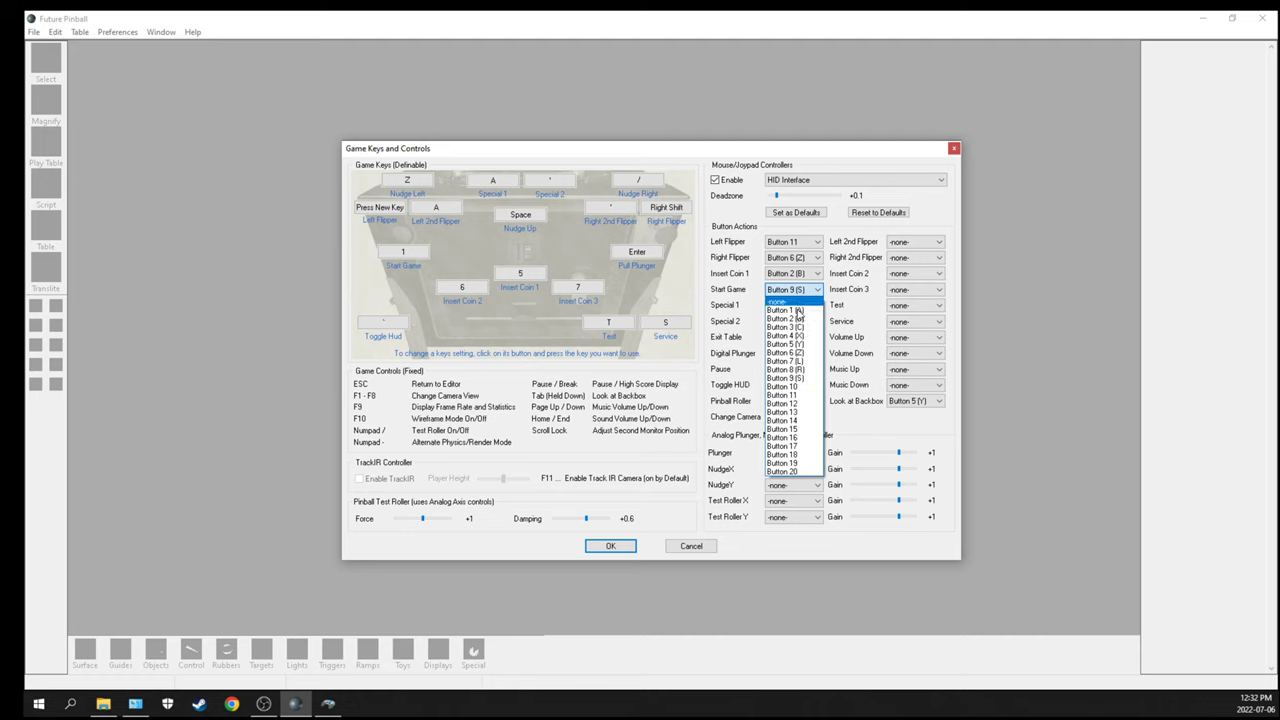
left_click(800, 370)
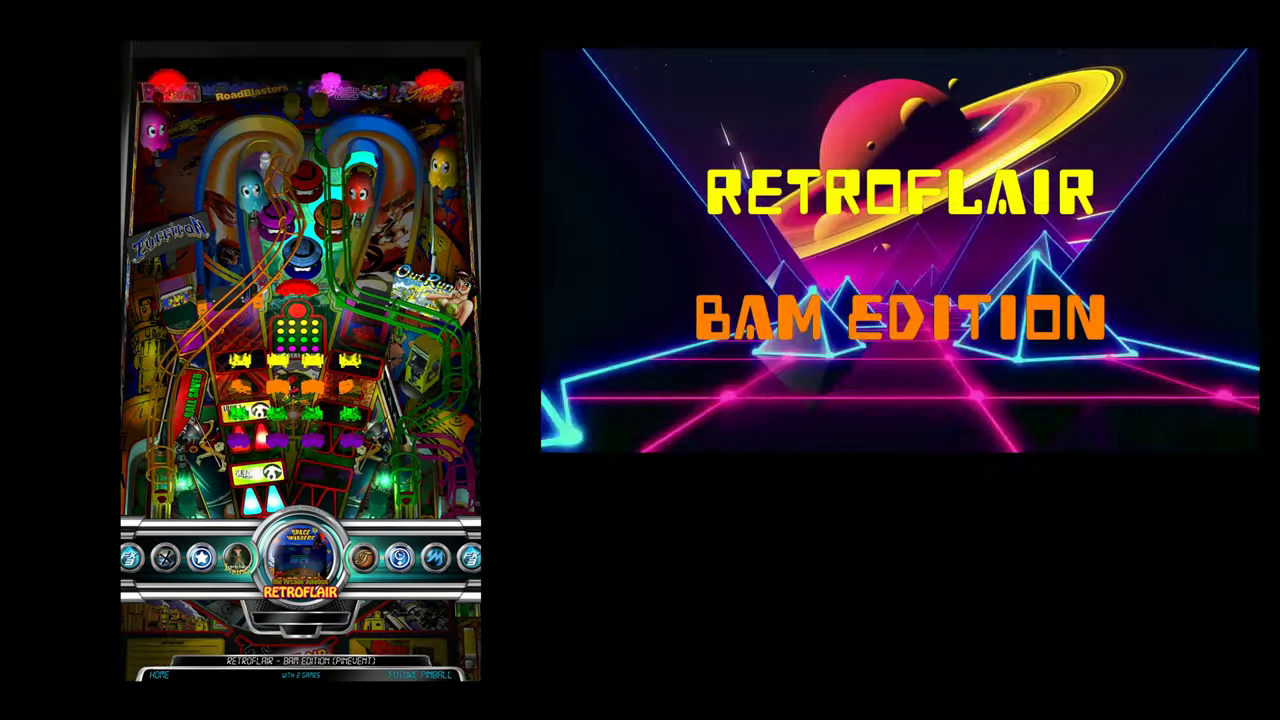
Browse the PinUP Popper wheel through the playlists to Leprechaun King and launch that table
key("Shift_R")
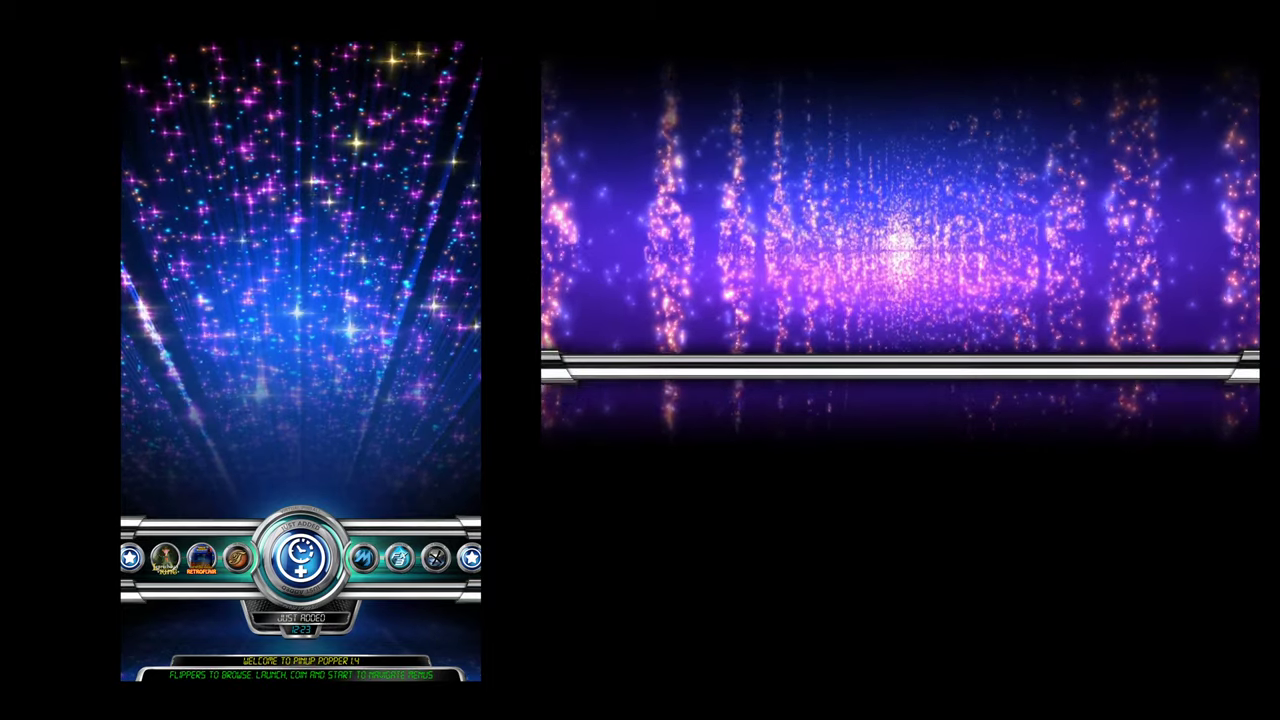
key("Shift_R")
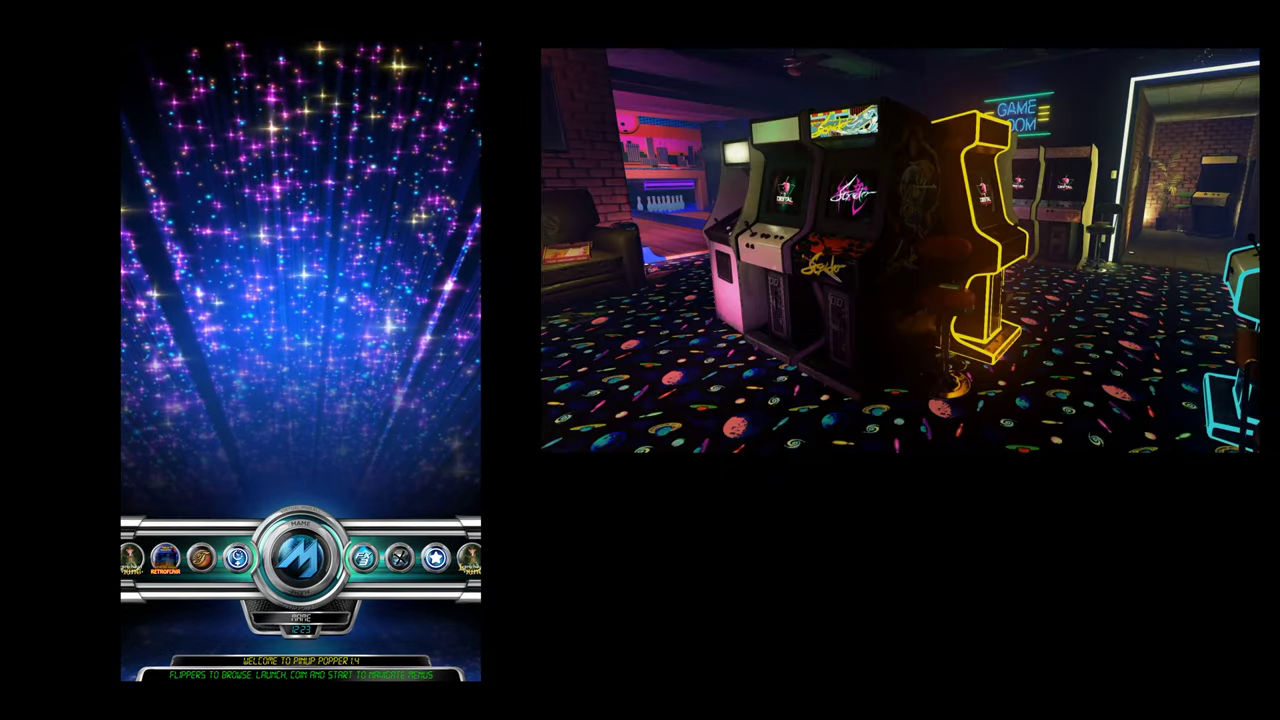
key("Shift_R")
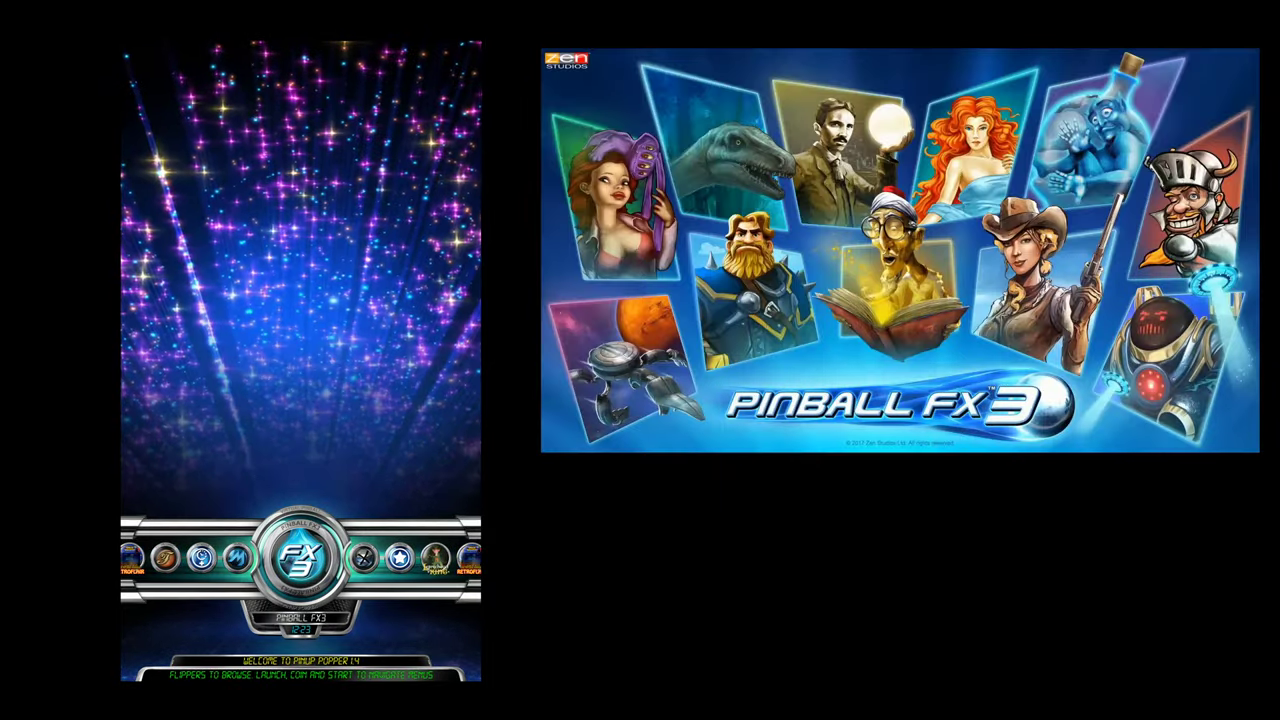
key("Shift_R")
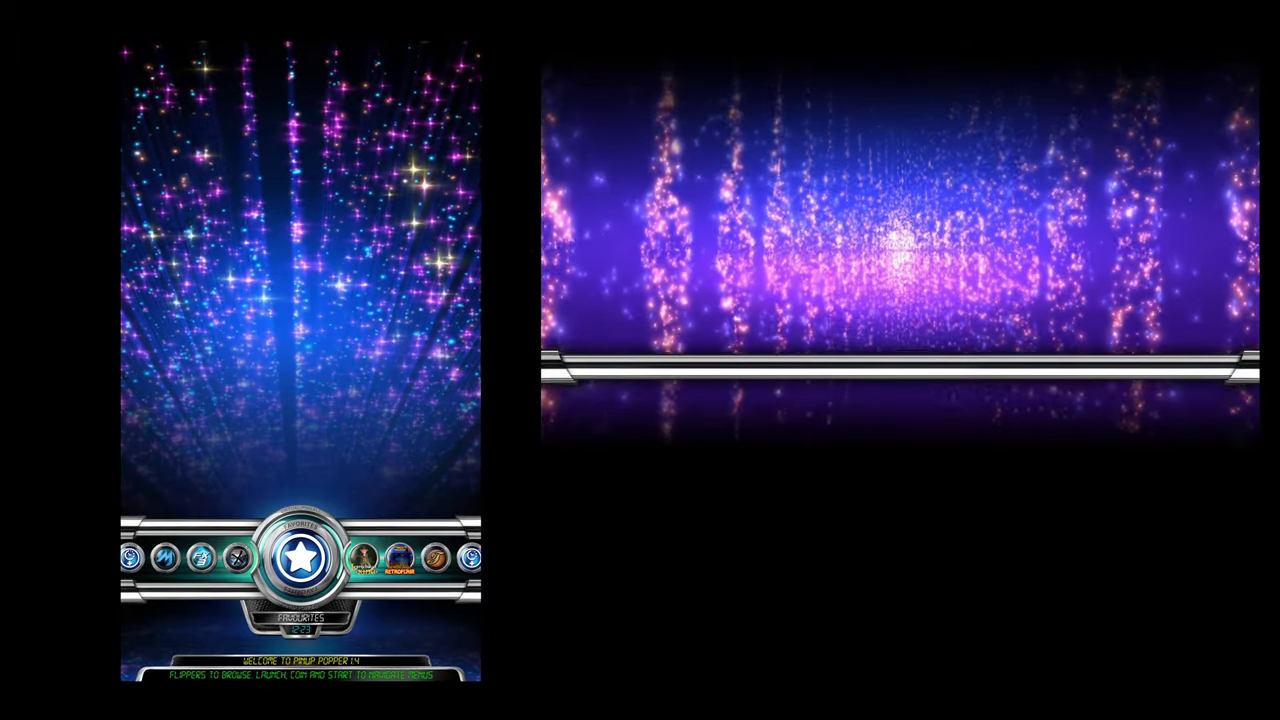
key("Shift_R")
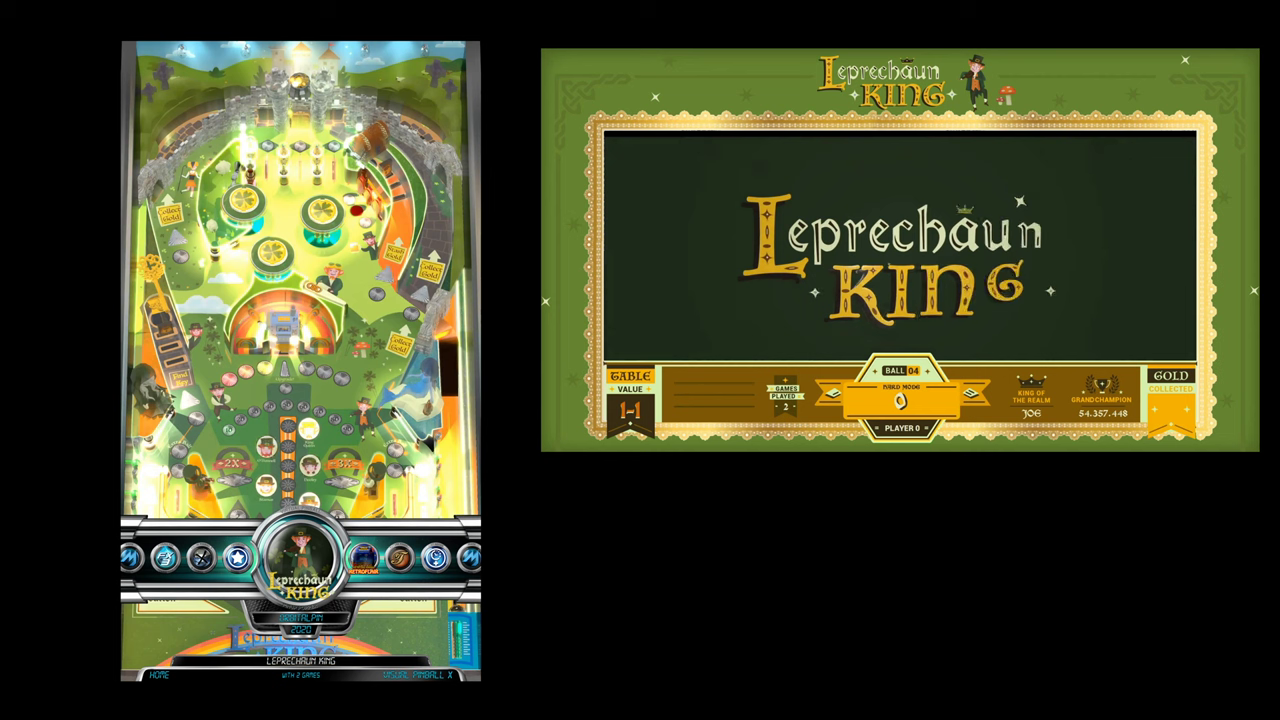
key("Return")
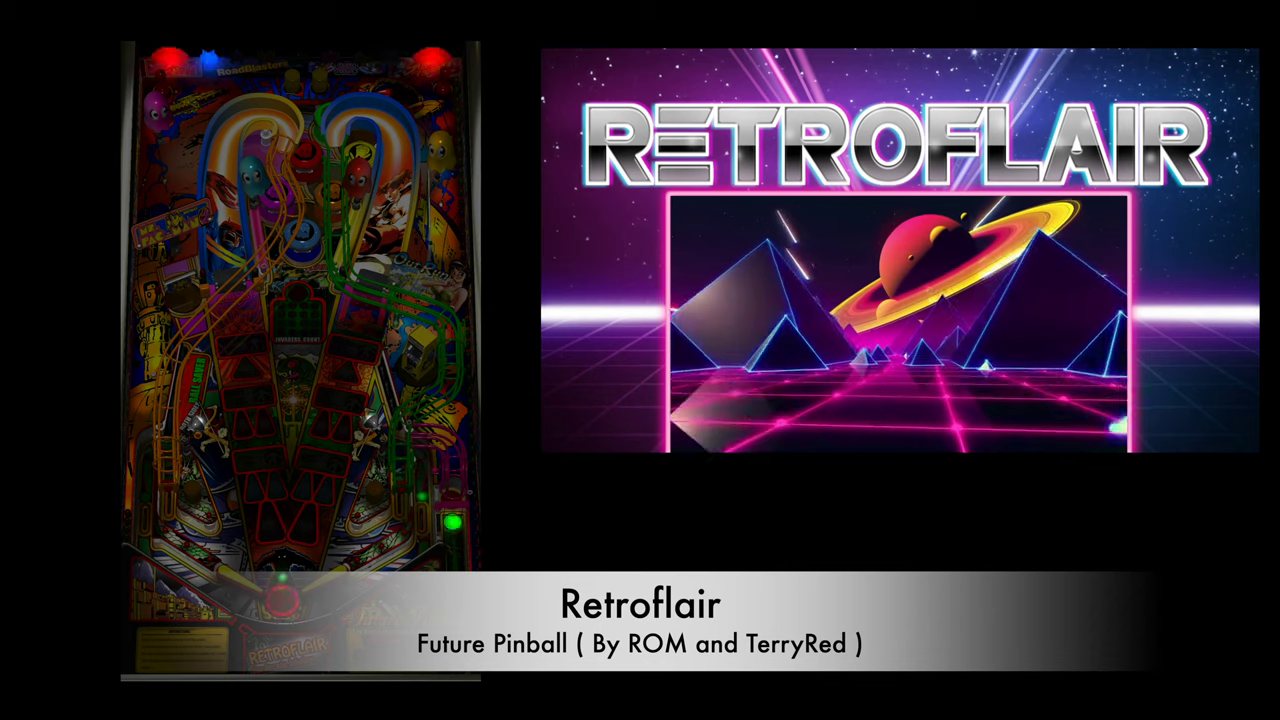
Start a one-player game on the Retroflair table
key("1")
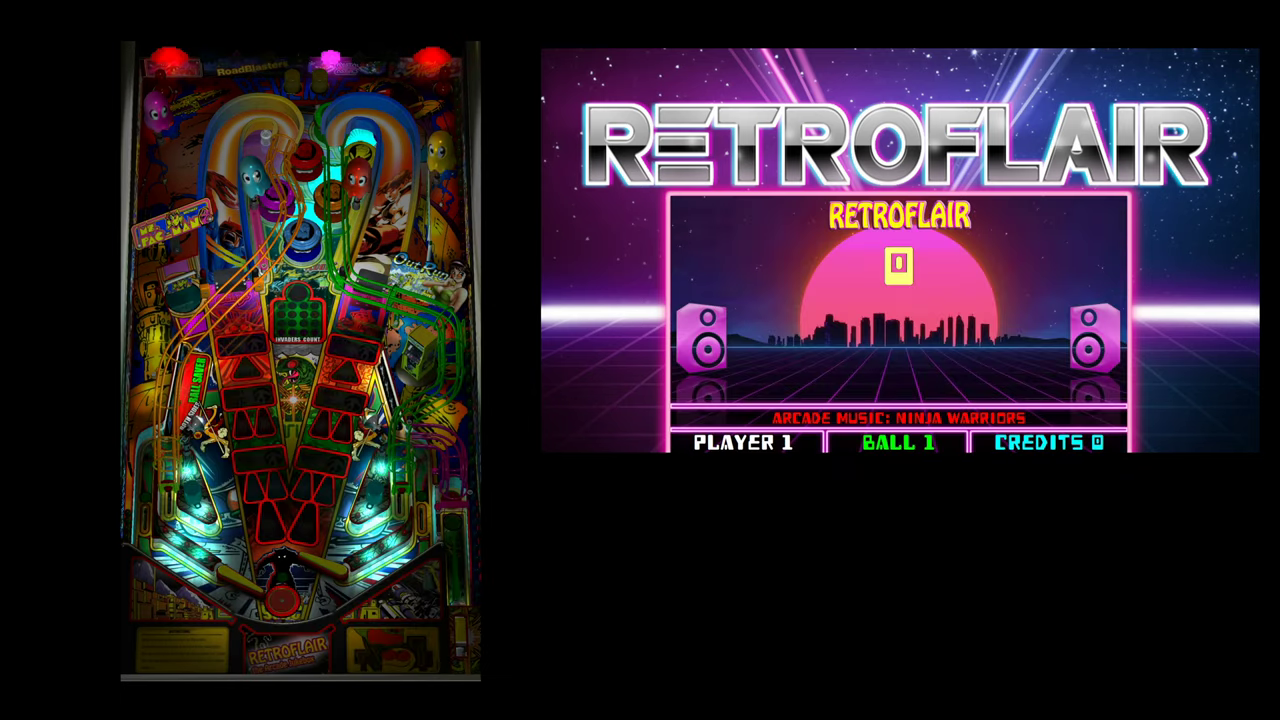